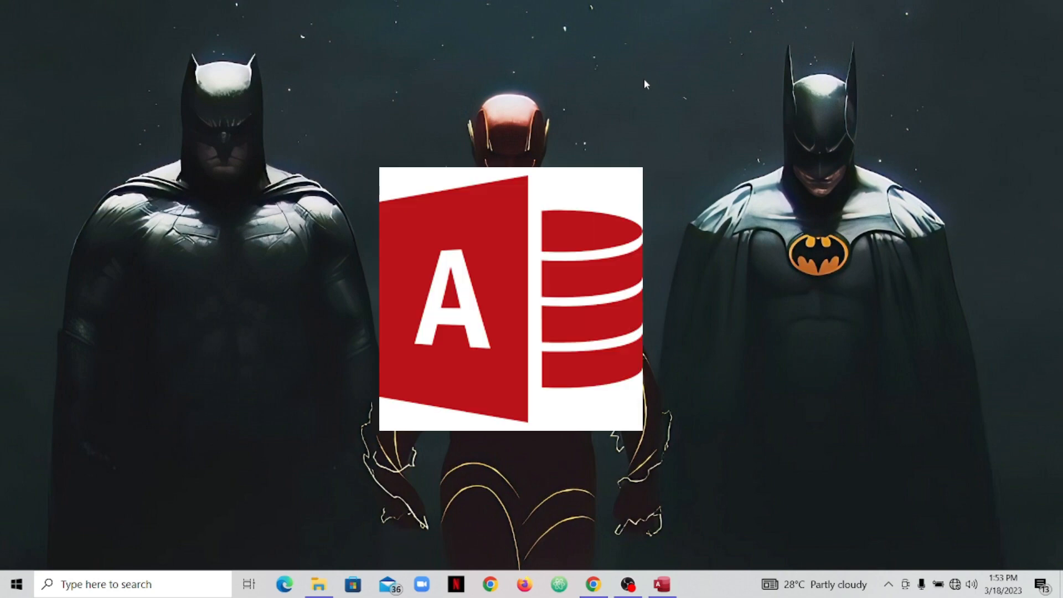
# - Restore the Pizza database window from the taskbar
pyautogui.click(662, 584)
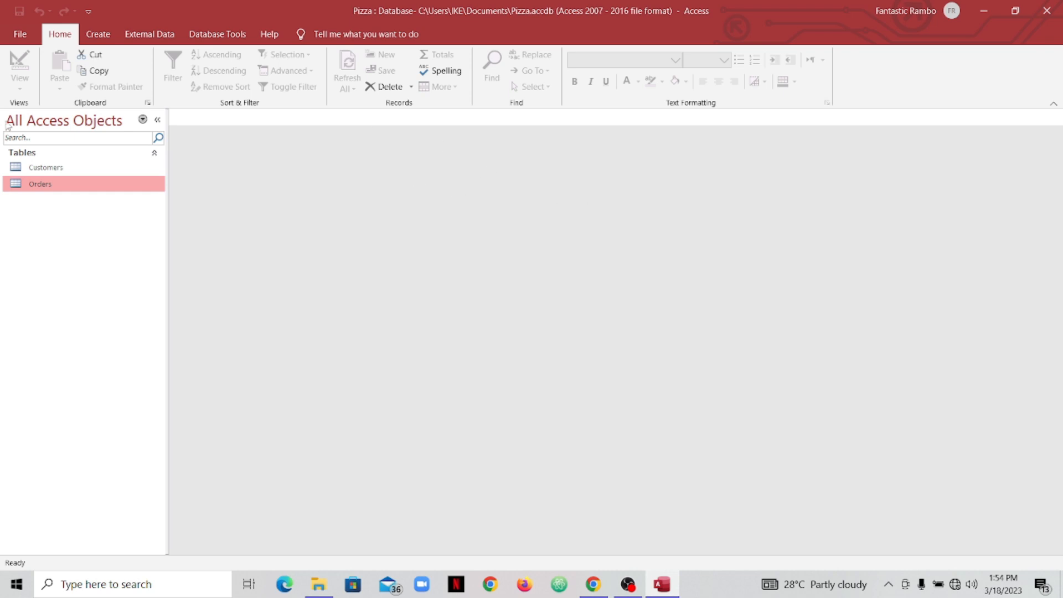
# - Open the Customers table in Datasheet view and bring up the Create commands
pyautogui.doubleClick(50, 167)
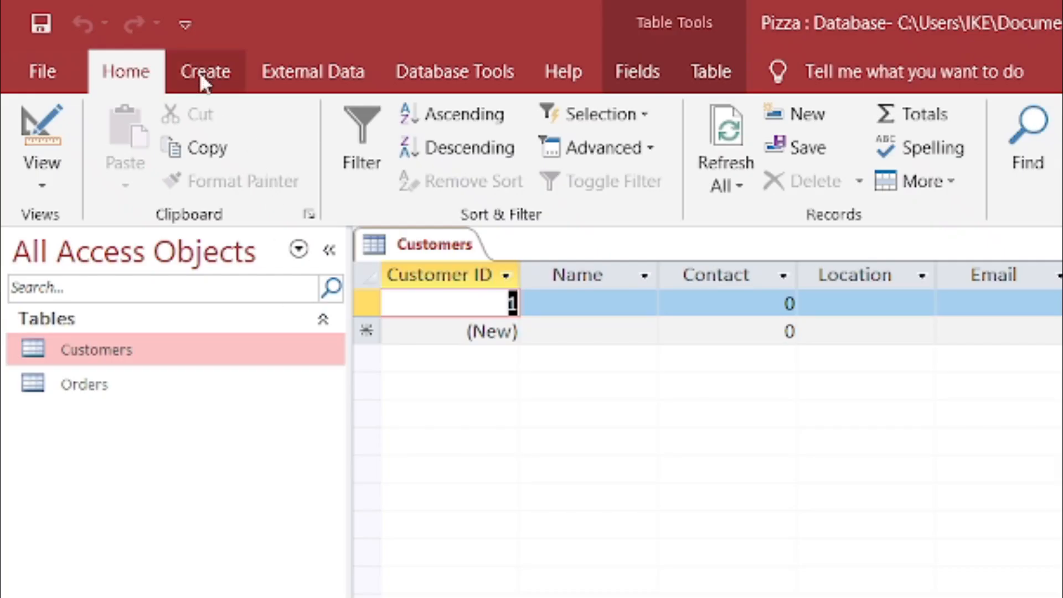
pyautogui.click(227, 72)
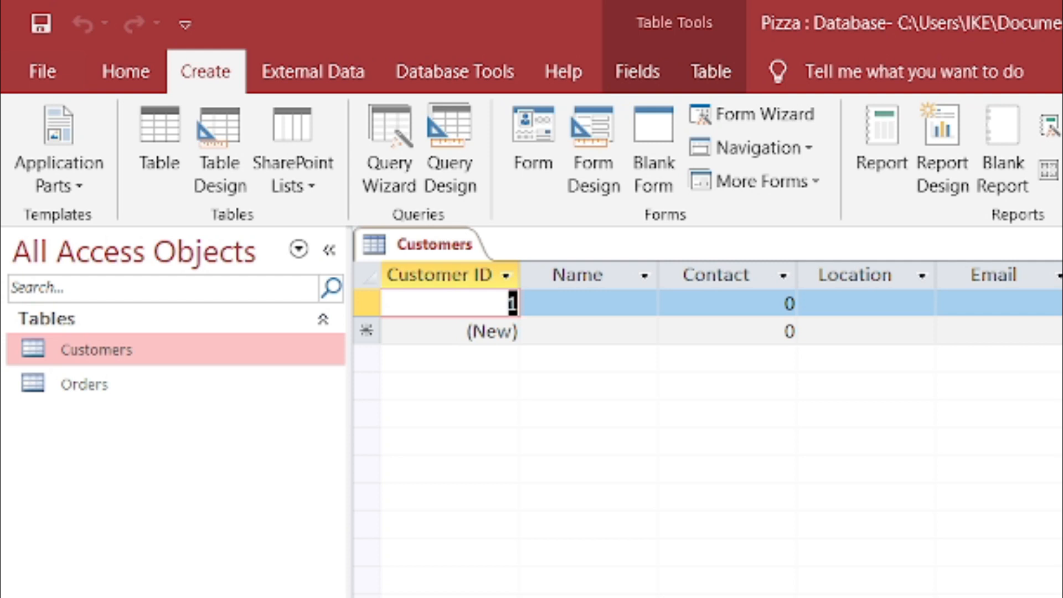
# - Build a new form from the Customers table with its six fields
pyautogui.click(218, 350)
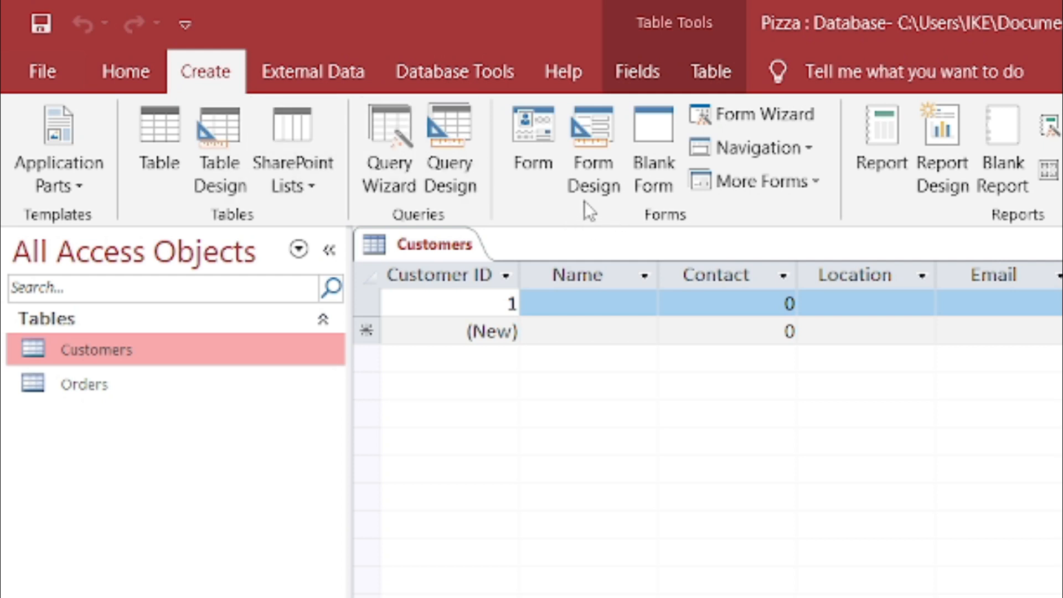
pyautogui.click(530, 142)
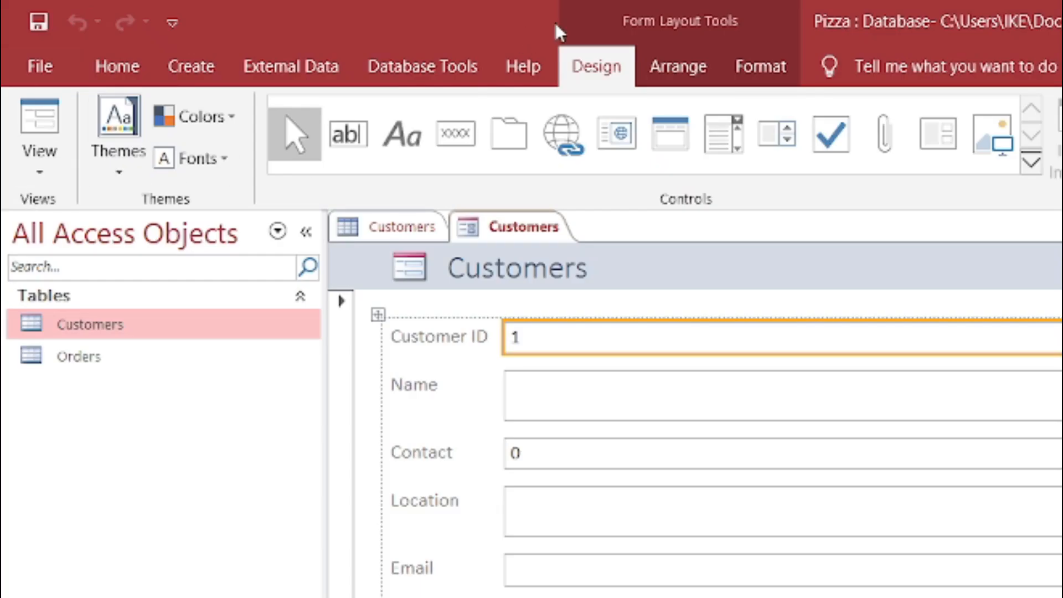
# - Collapse the ribbon and display the Customers form in Form View
pyautogui.doubleClick(596, 68)
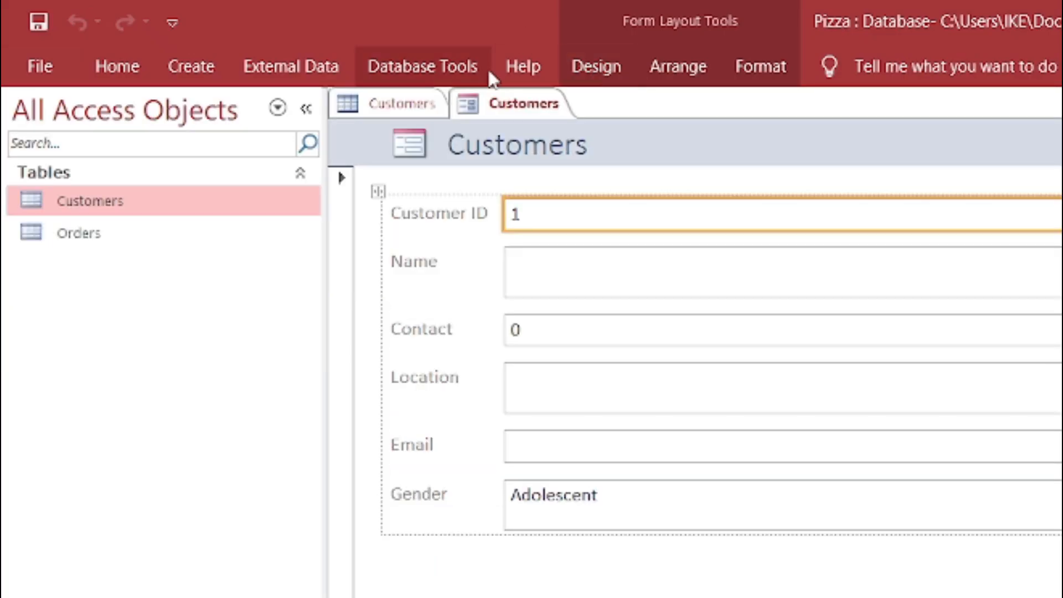
pyautogui.click(580, 63)
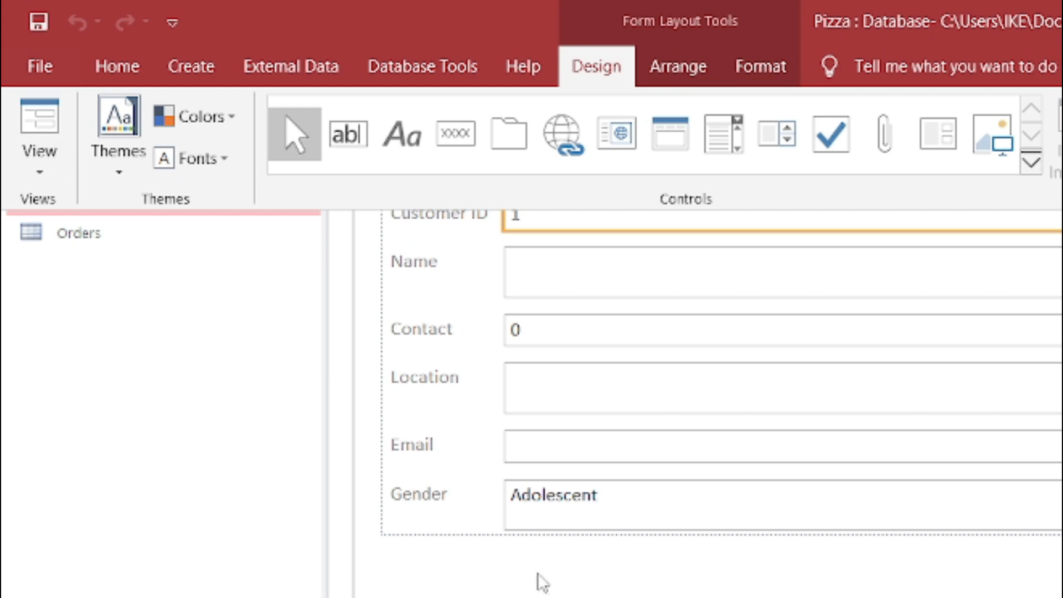
pyautogui.click(585, 62)
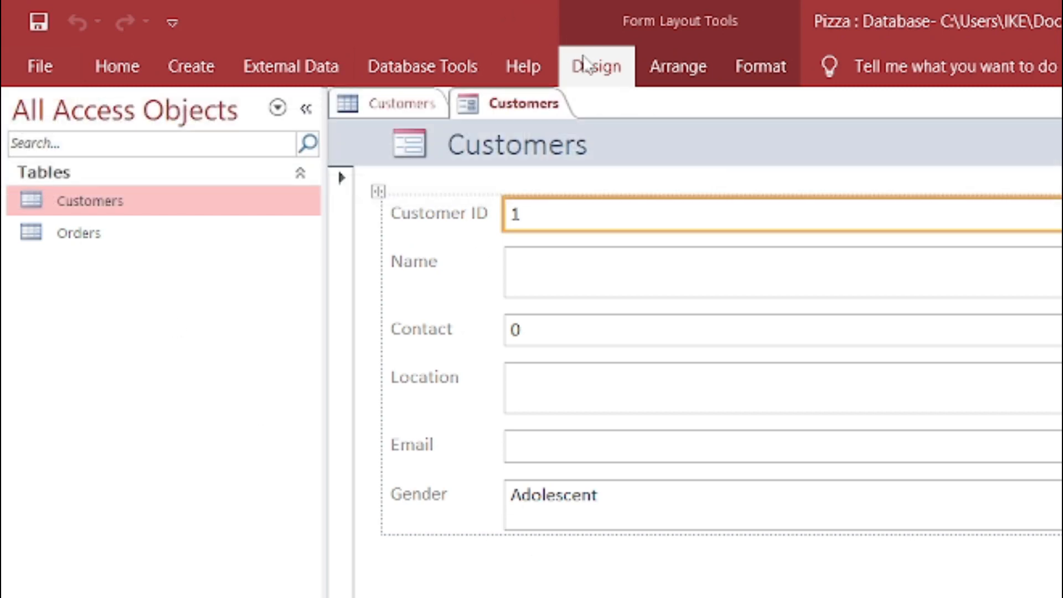
pyautogui.rightClick(524, 109)
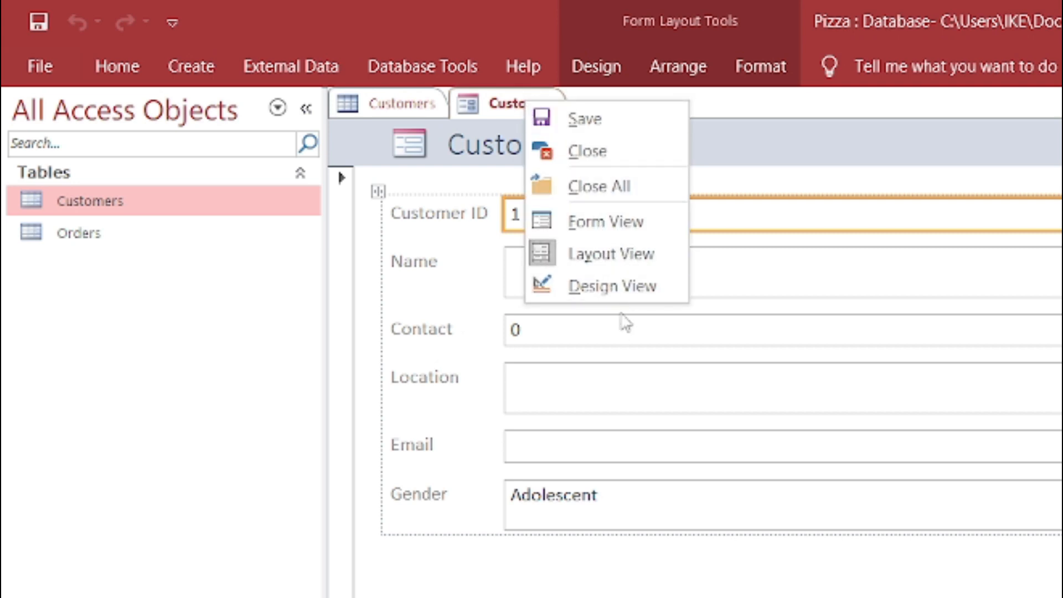
pyautogui.click(598, 66)
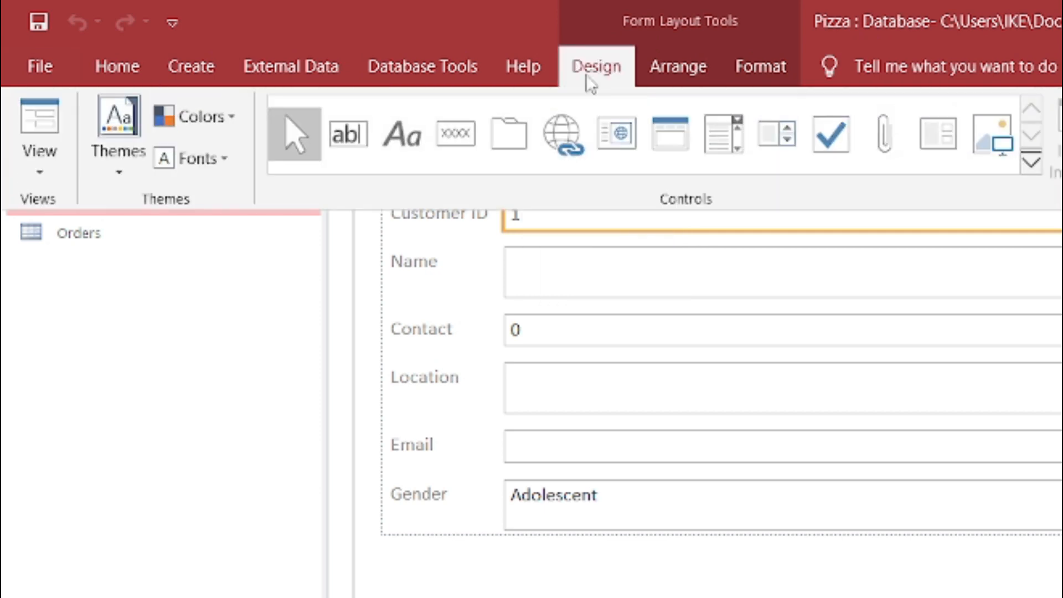
pyautogui.click(44, 162)
pyautogui.click(95, 223)
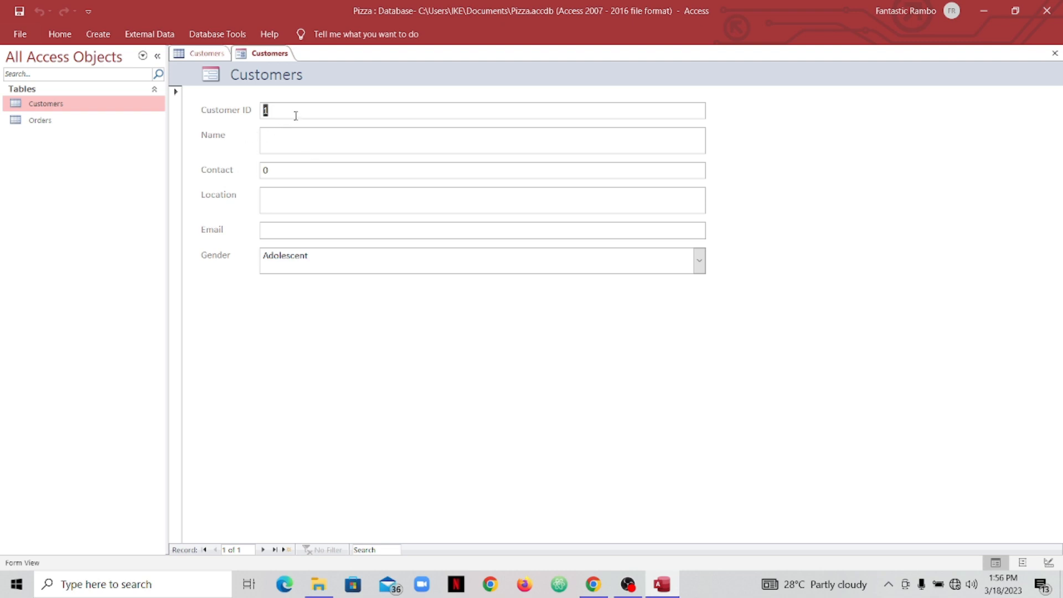
# - Type and erase test text in Name, then return the Customers form to Layout View
pyautogui.press('Tab')
pyautogui.write('fgttttrdfdfdfdfd')
pyautogui.press('BackSpace')
pyautogui.press('BackSpace')
pyautogui.press('BackSpace')
pyautogui.press('BackSpace')
pyautogui.press('BackSpace')
pyautogui.press('BackSpace')
pyautogui.press('BackSpace')
pyautogui.press('BackSpace')
pyautogui.press('BackSpace')
pyautogui.press('BackSpace')
pyautogui.press('BackSpace')
pyautogui.press('BackSpace')
pyautogui.press('BackSpace')
pyautogui.press('BackSpace')
pyautogui.press('BackSpace')
pyautogui.press('BackSpace')
pyautogui.rightClick(257, 58)
pyautogui.click(299, 137)
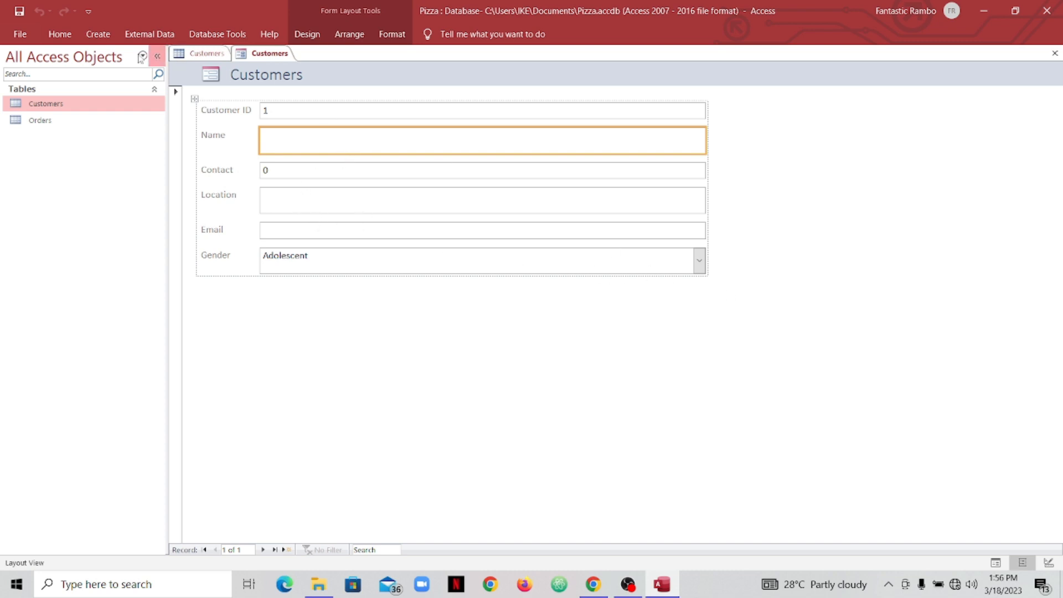
# - Drag the whole Customers field layout down and to the right on the form
pyautogui.moveTo(194, 98); pyautogui.dragTo(195, 130)
pyautogui.click(193, 131)
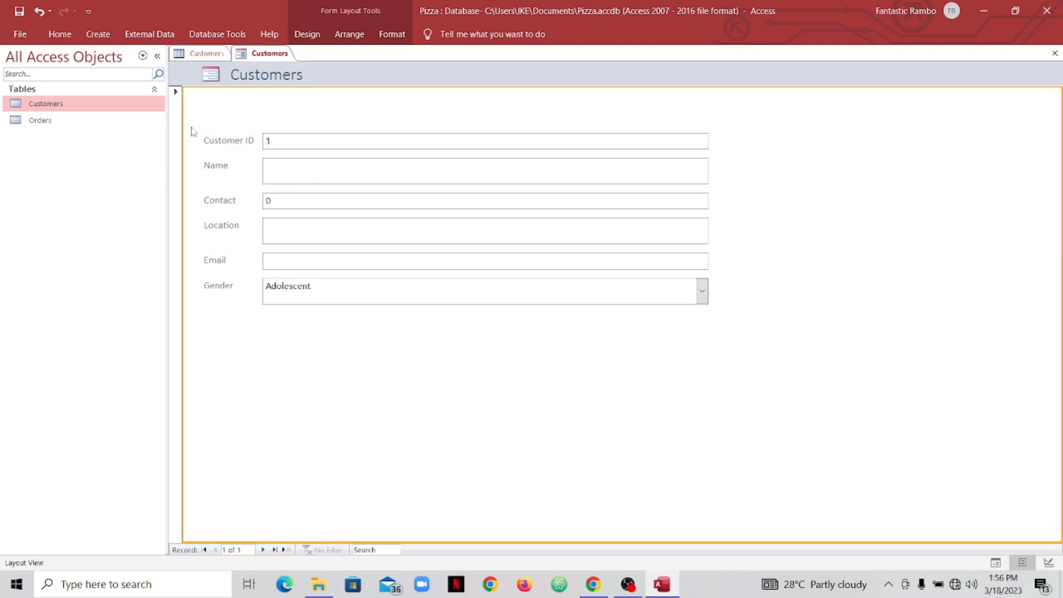
pyautogui.click(214, 145)
pyautogui.moveTo(197, 129); pyautogui.dragTo(245, 146)
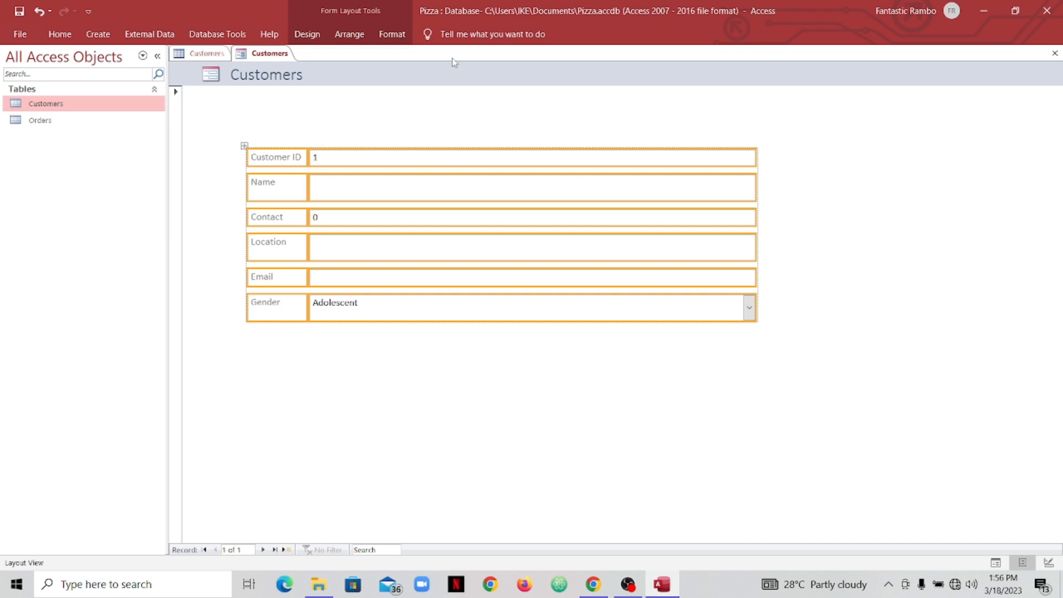
pyautogui.click(309, 35)
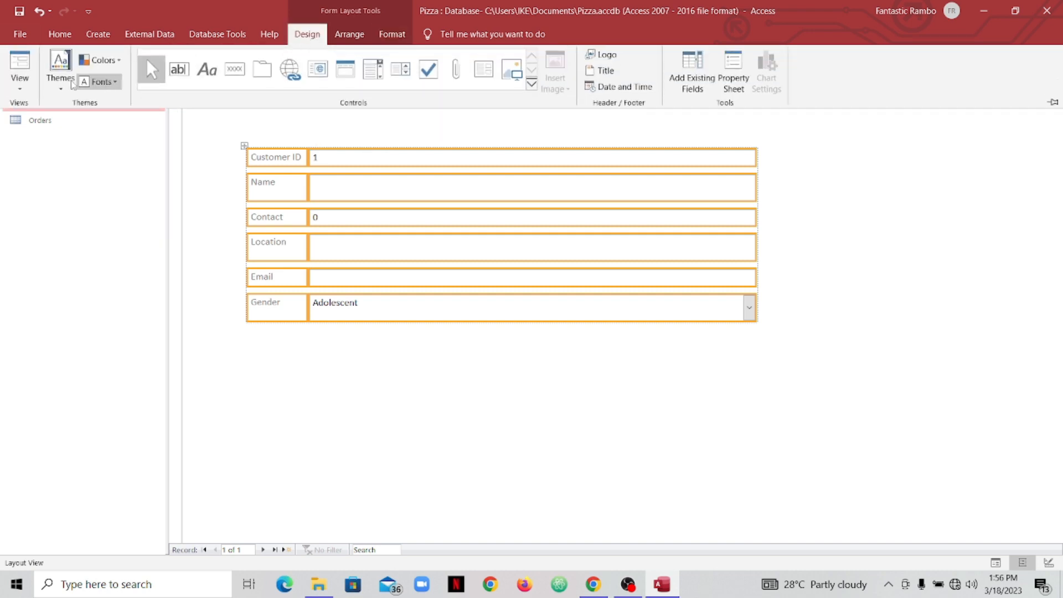
pyautogui.click(21, 89)
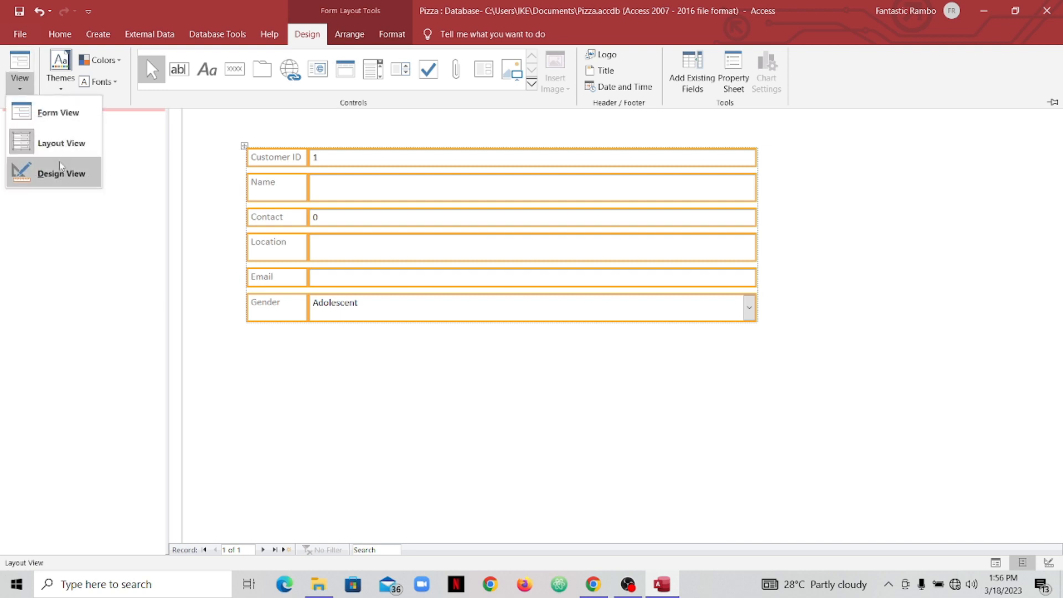
# - Inspect the form's sections in Design View, then return it to Form View
pyautogui.click(69, 176)
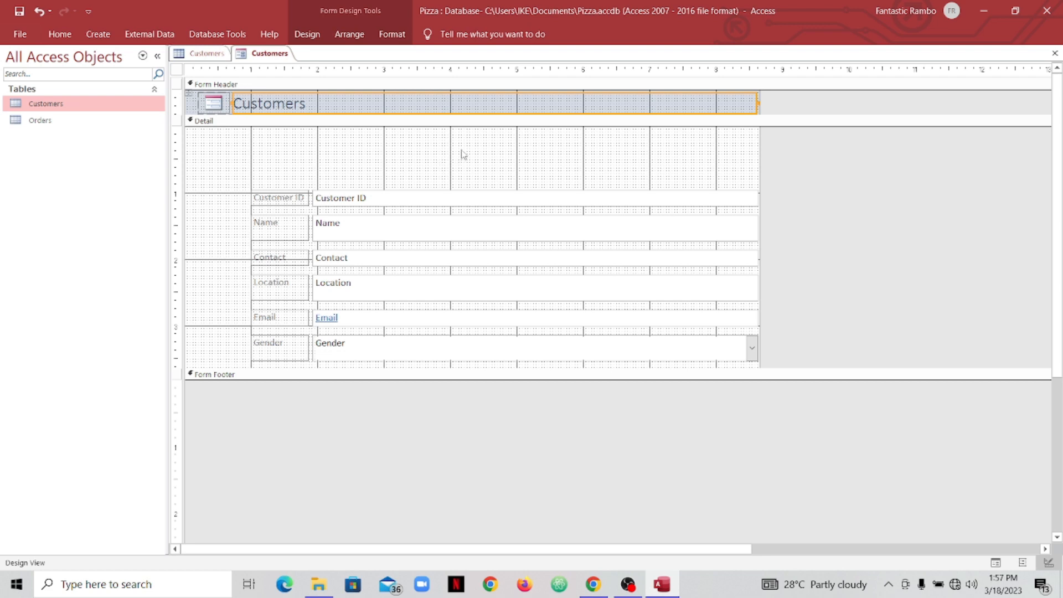
pyautogui.rightClick(272, 58)
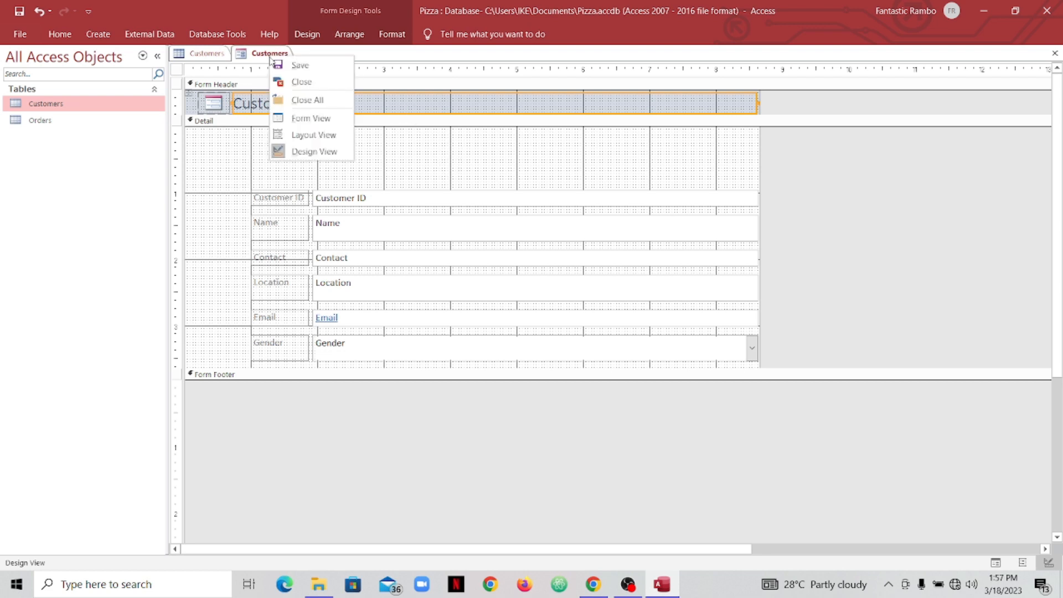
pyautogui.click(298, 119)
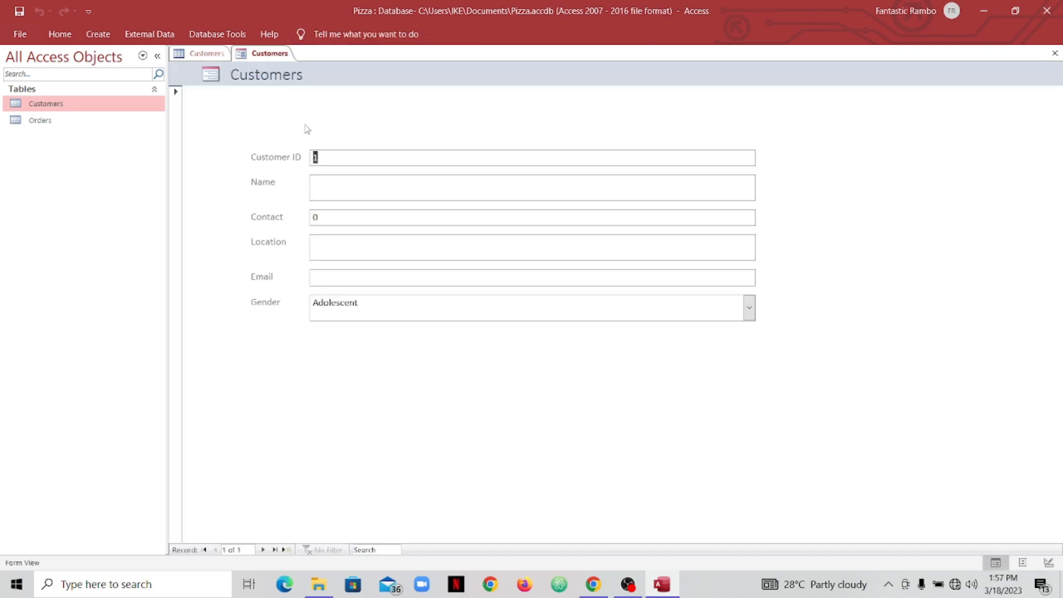
# - Enter the first customer's full name in the Name field, fixing typos
pyautogui.click(340, 161)
pyautogui.click(328, 184)
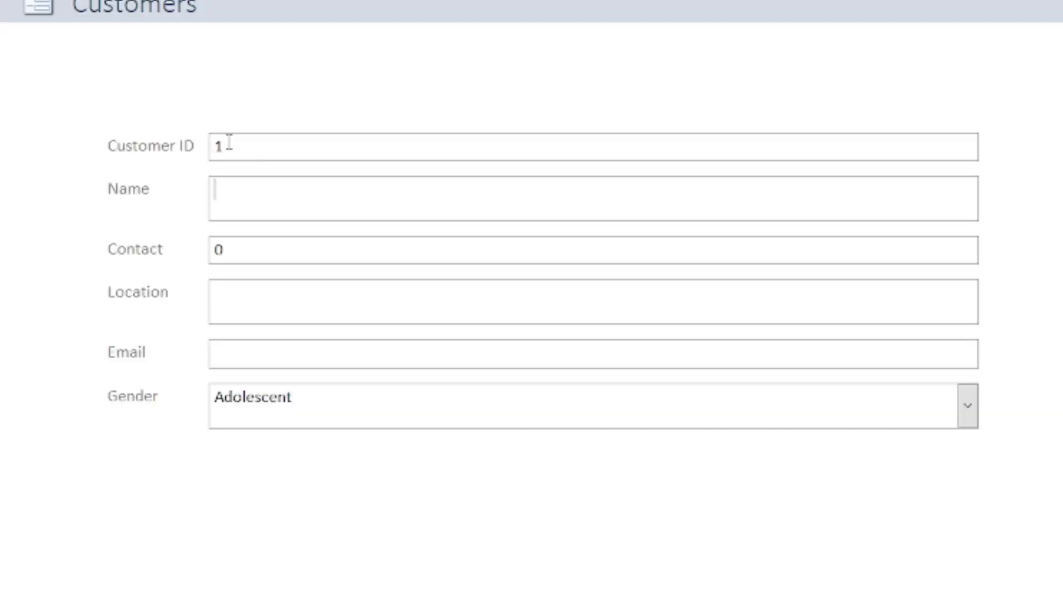
pyautogui.click(227, 155)
pyautogui.click(266, 190)
pyautogui.write('Frank Die')
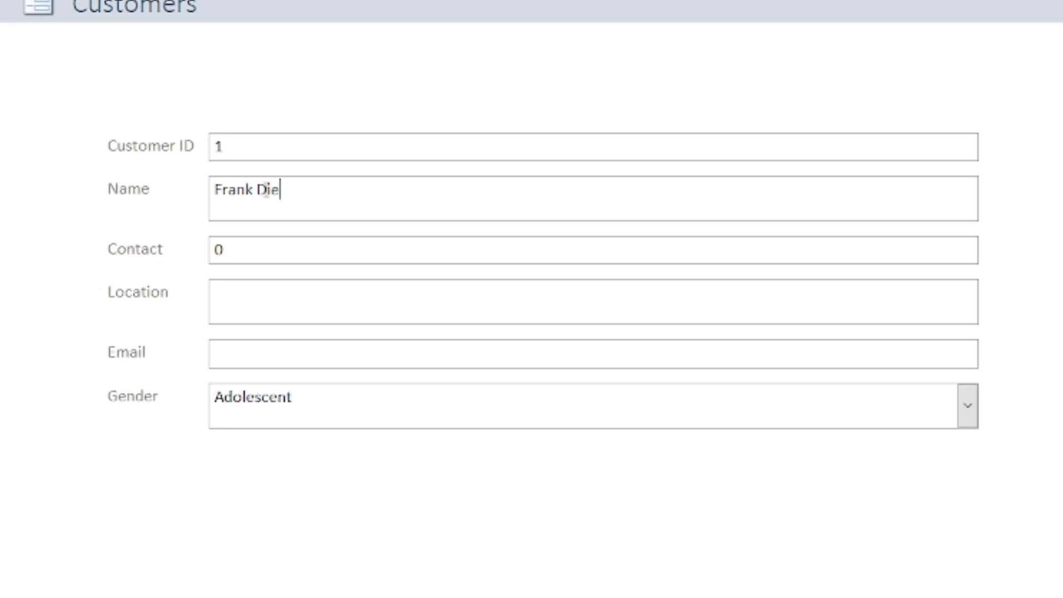
pyautogui.press('BackSpace')
pyautogui.press('BackSpace')
pyautogui.write('oe')
# - Fill in the contact number, Location USA and the customer's e-mail address
pyautogui.click(324, 251)
pyautogui.write('868798989')
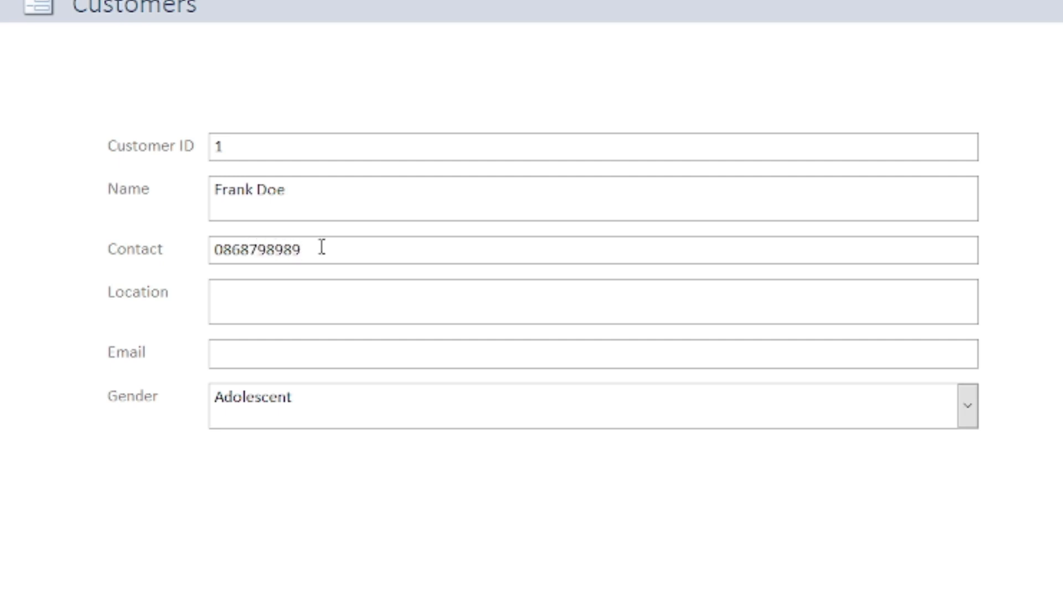
pyautogui.click(304, 294)
pyautogui.write('Usa')
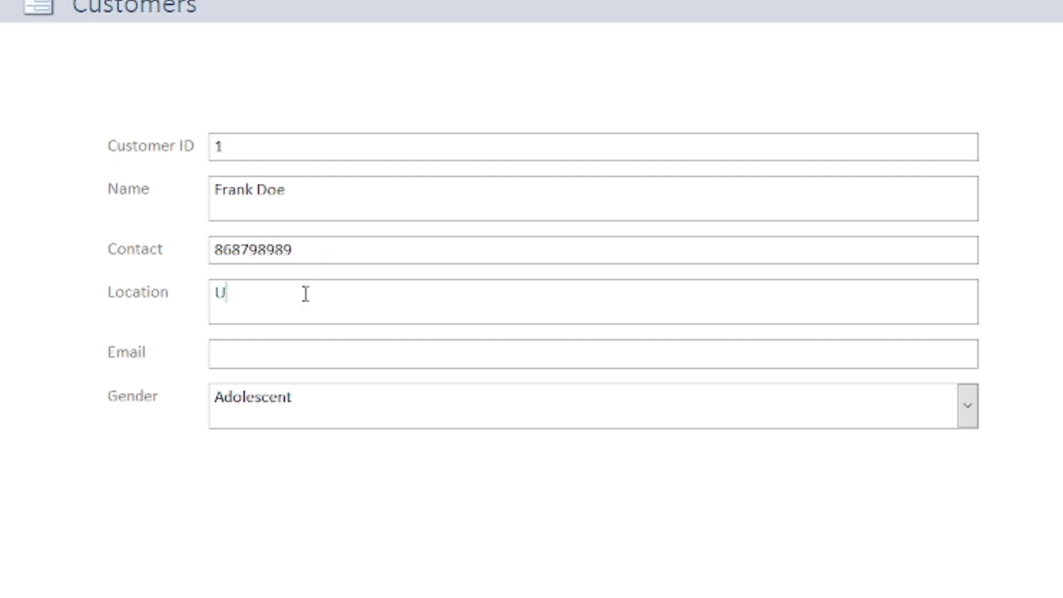
pyautogui.press('BackSpace')
pyautogui.press('BackSpace')
pyautogui.write('SA')
pyautogui.click(325, 351)
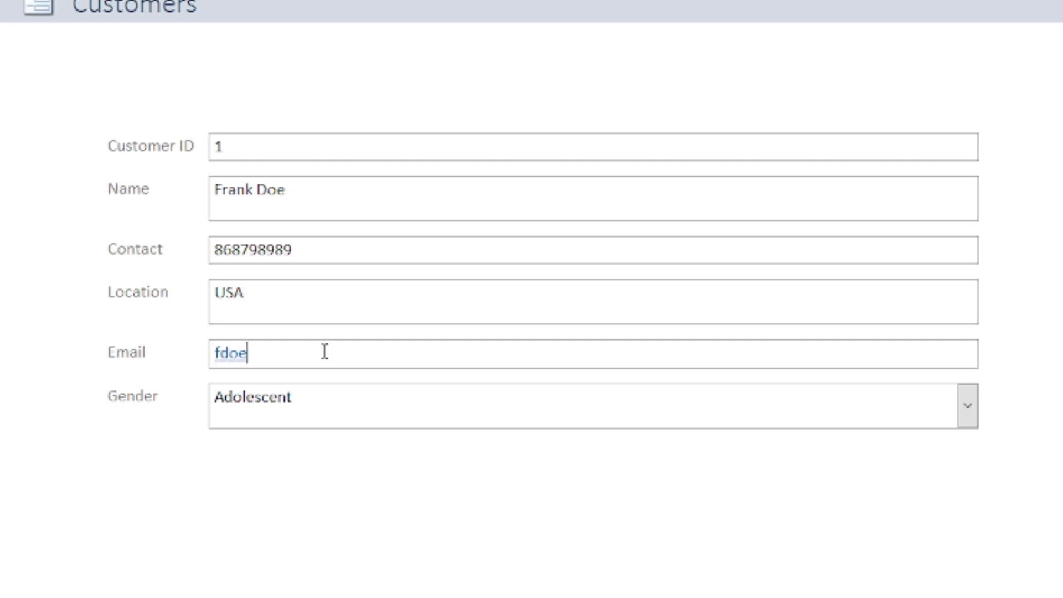
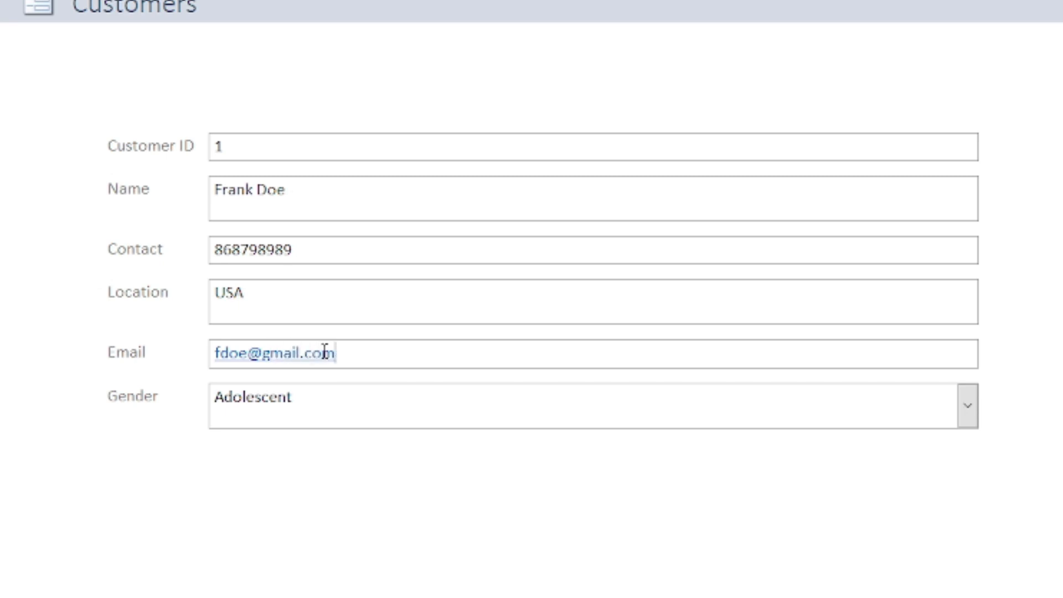
pyautogui.click(967, 405)
# - Choose Male as the gender and add a new blank customer record
pyautogui.click(314, 447)
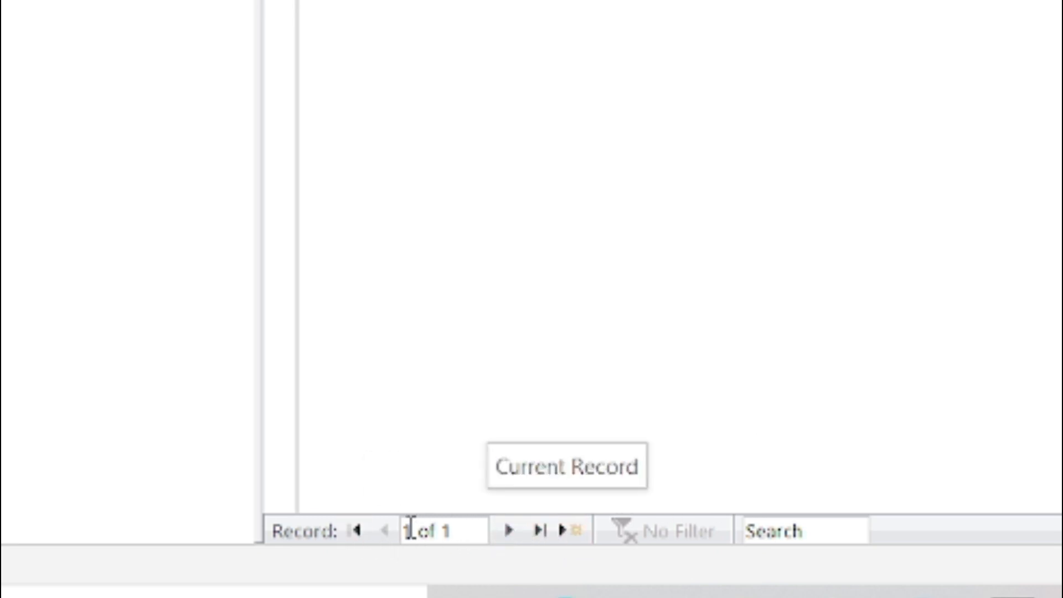
pyautogui.click(567, 531)
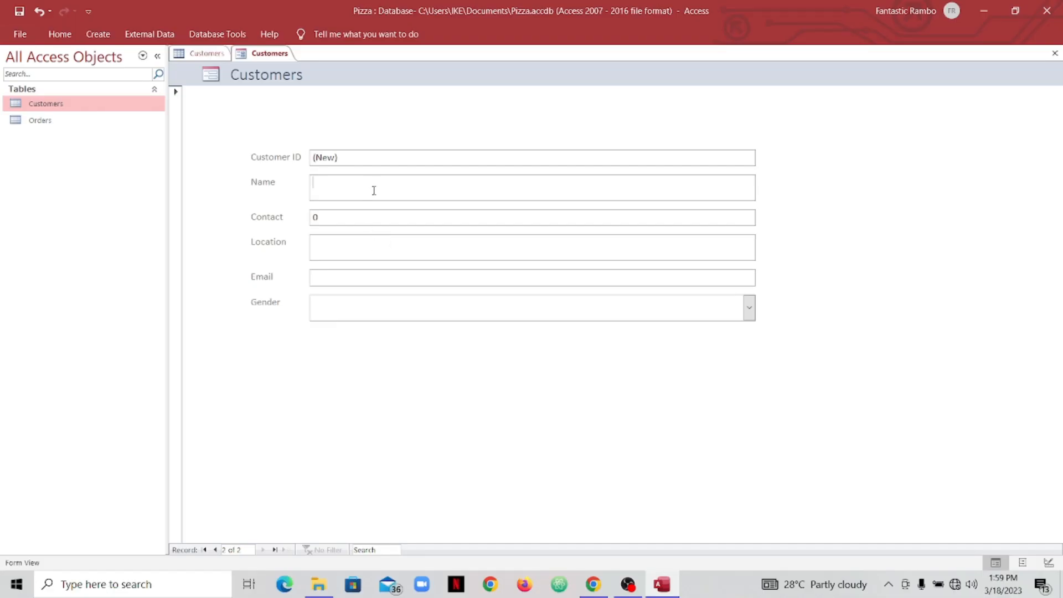
# - Type the capital initial of the second customer's name
pyautogui.press('capslock')
pyautogui.write('A')
pyautogui.press('capslock')
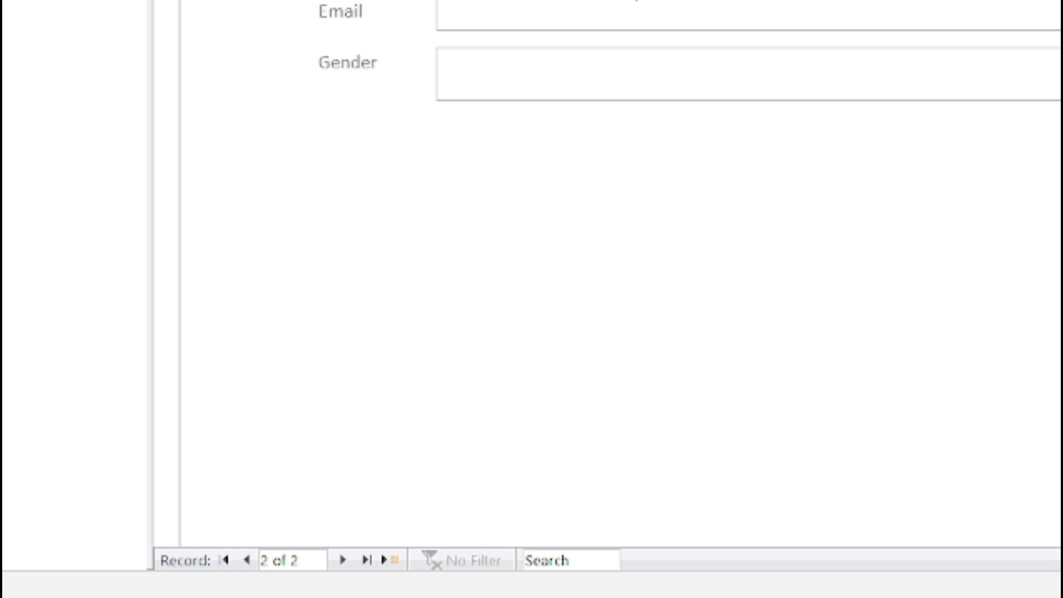
# - Complete the second customer's e-mail address and set Gender to Female
pyautogui.click(590, 14)
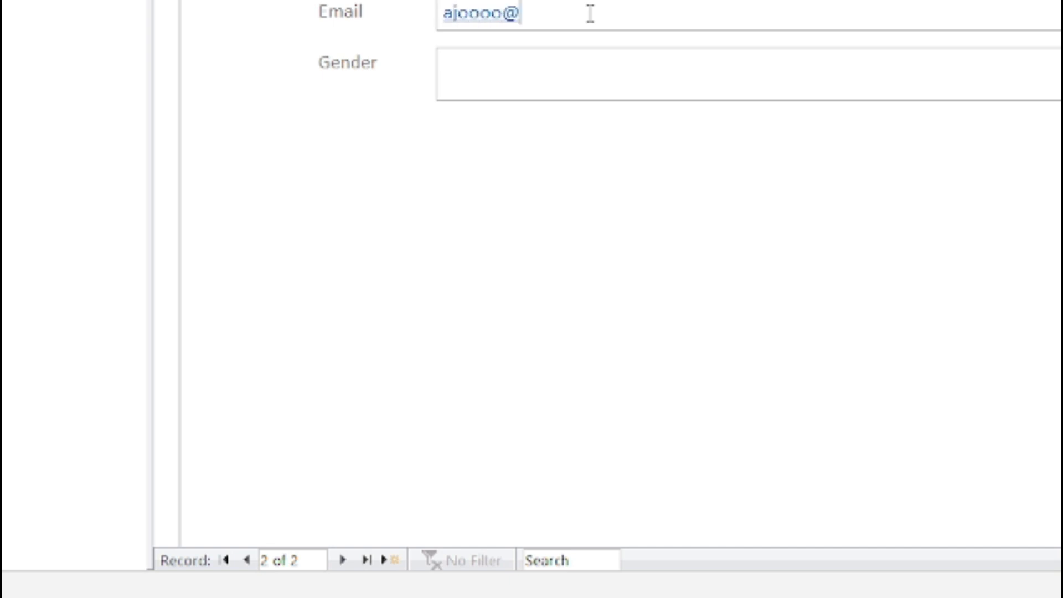
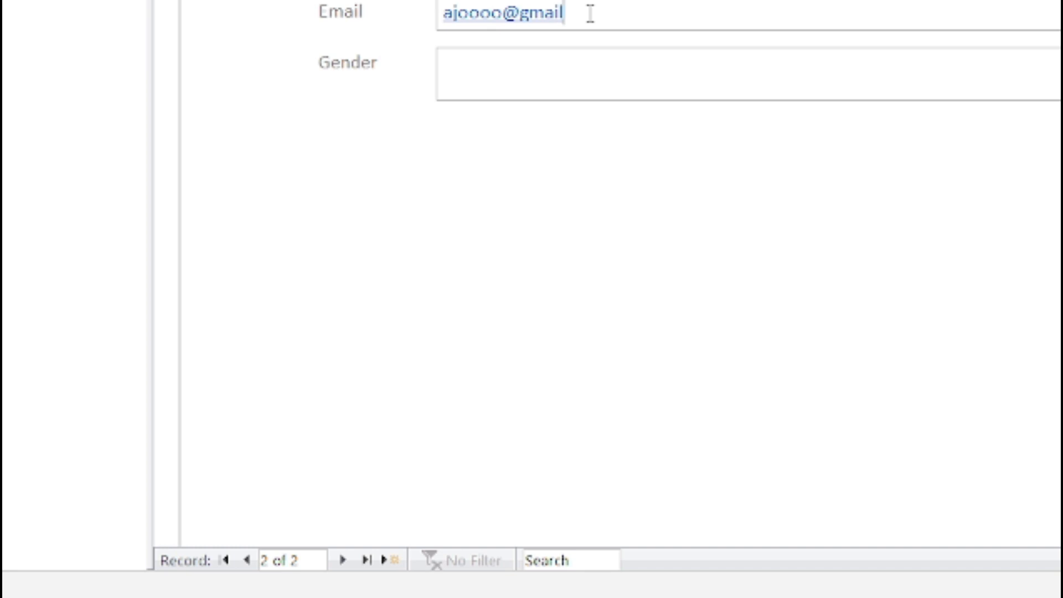
pyautogui.click(576, 80)
pyautogui.click(648, 141)
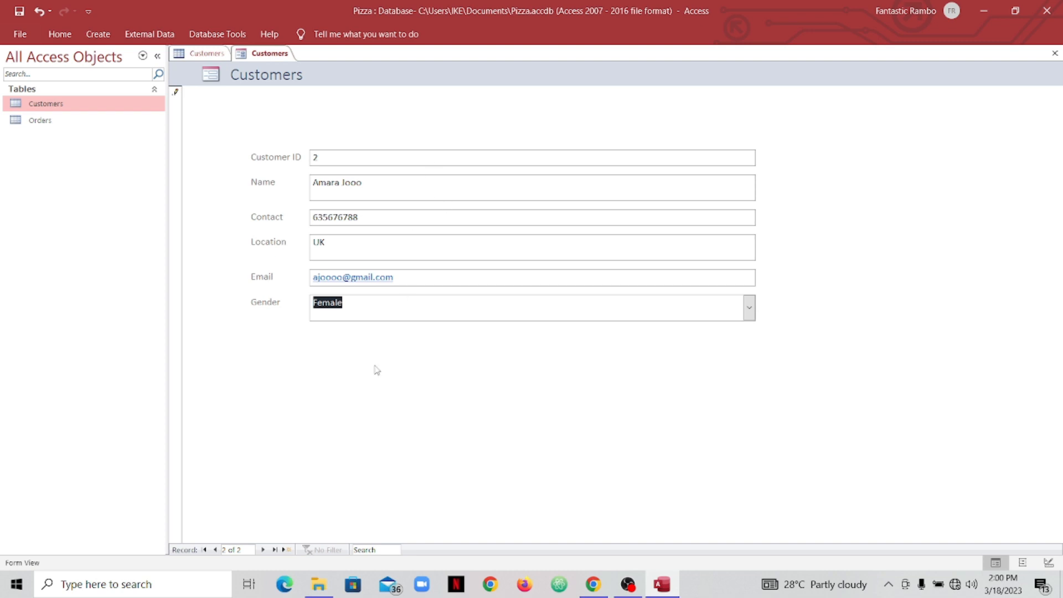
# - Start a blank new customer record, then bring the Customers table datasheet to the front
pyautogui.click(286, 551)
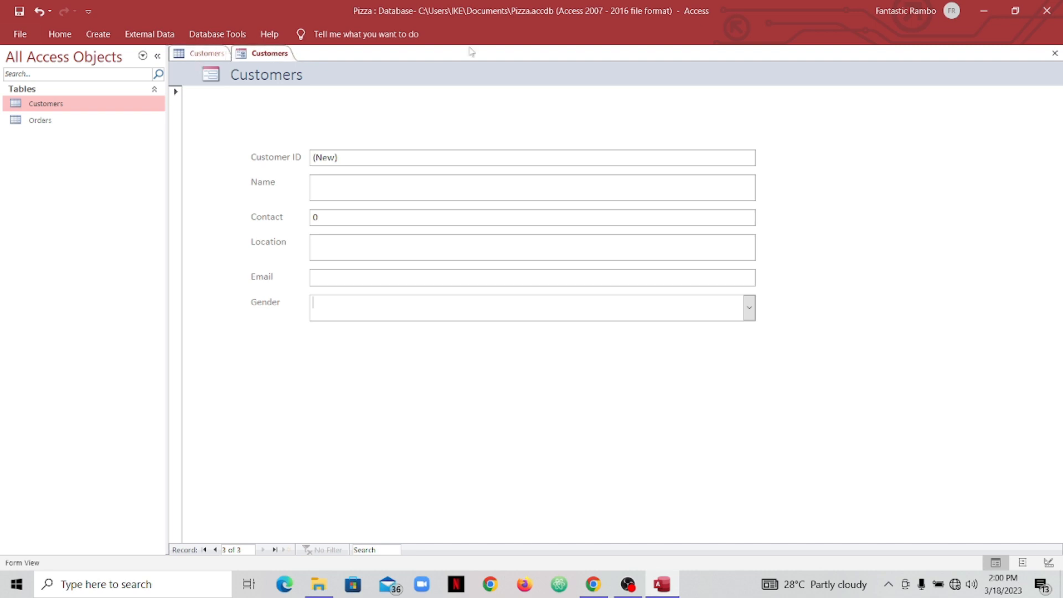
pyautogui.click(214, 56)
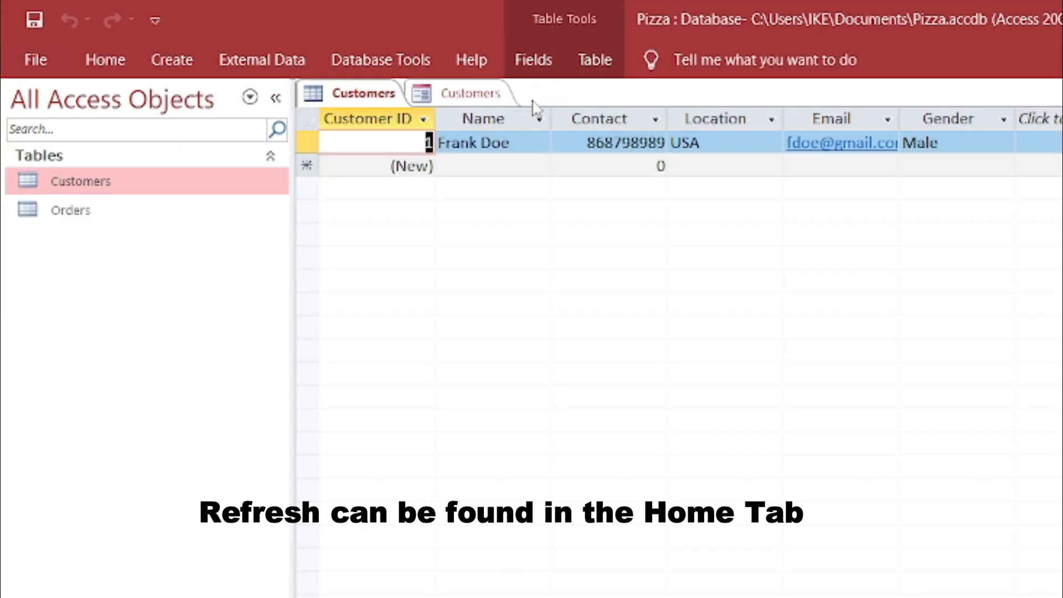
# - Browse the table's ribbon commands, then close the Customers table datasheet from its tab menu
pyautogui.click(538, 60)
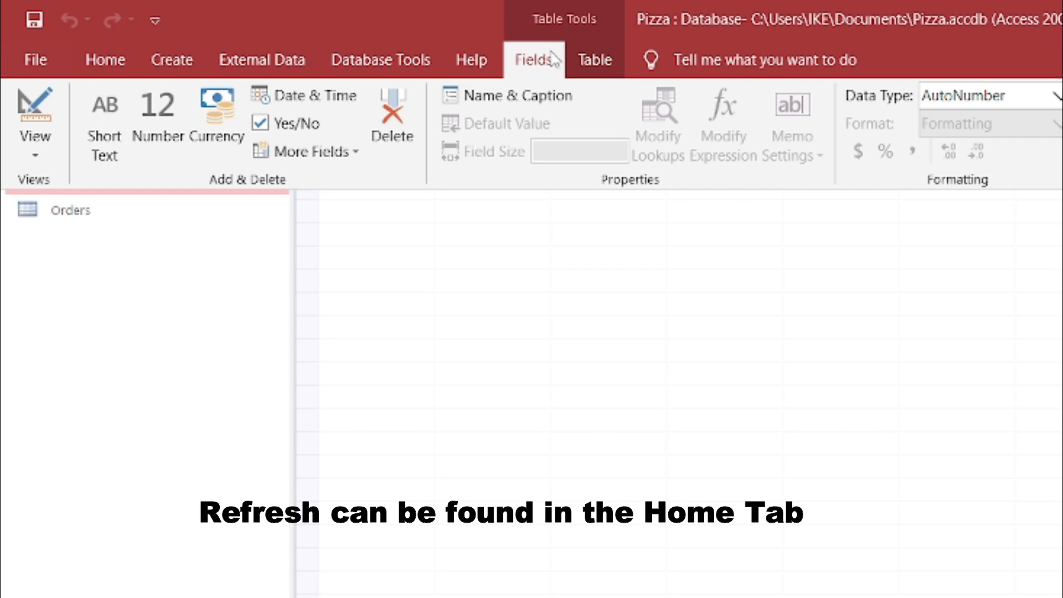
pyautogui.click(487, 237)
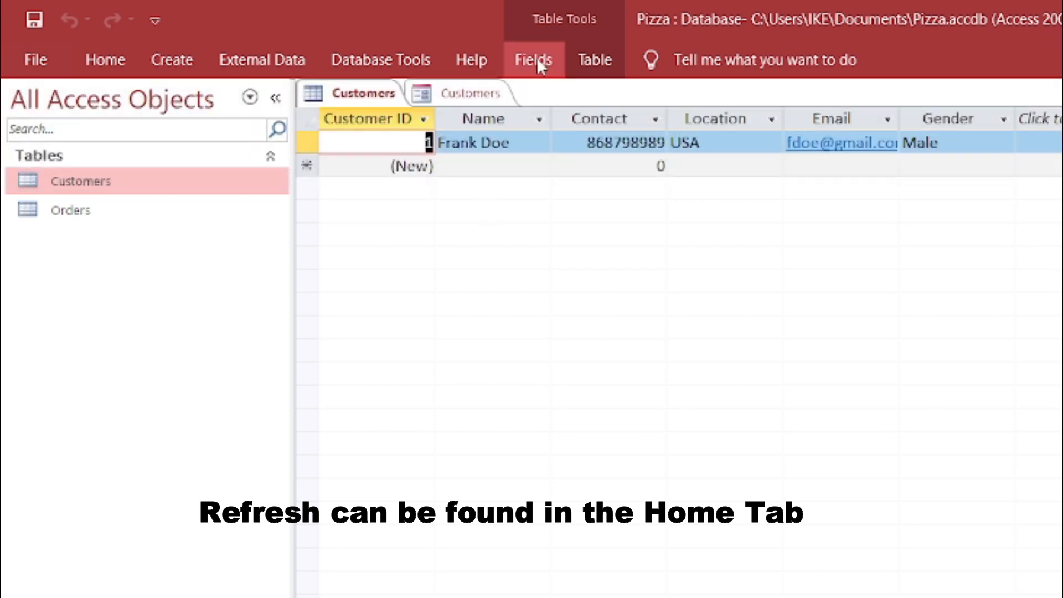
pyautogui.click(594, 60)
pyautogui.click(553, 244)
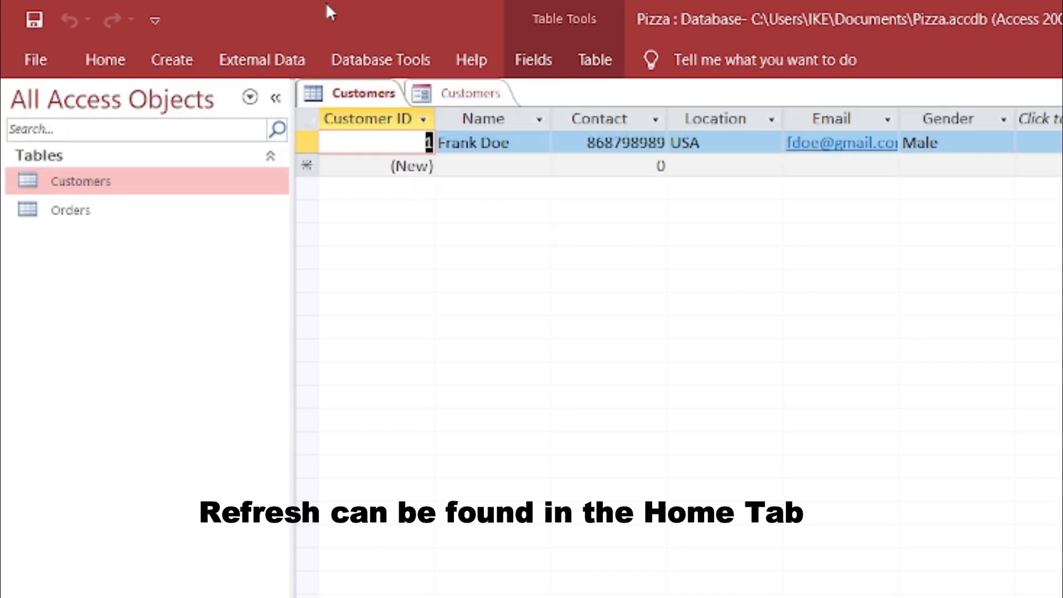
pyautogui.click(374, 102)
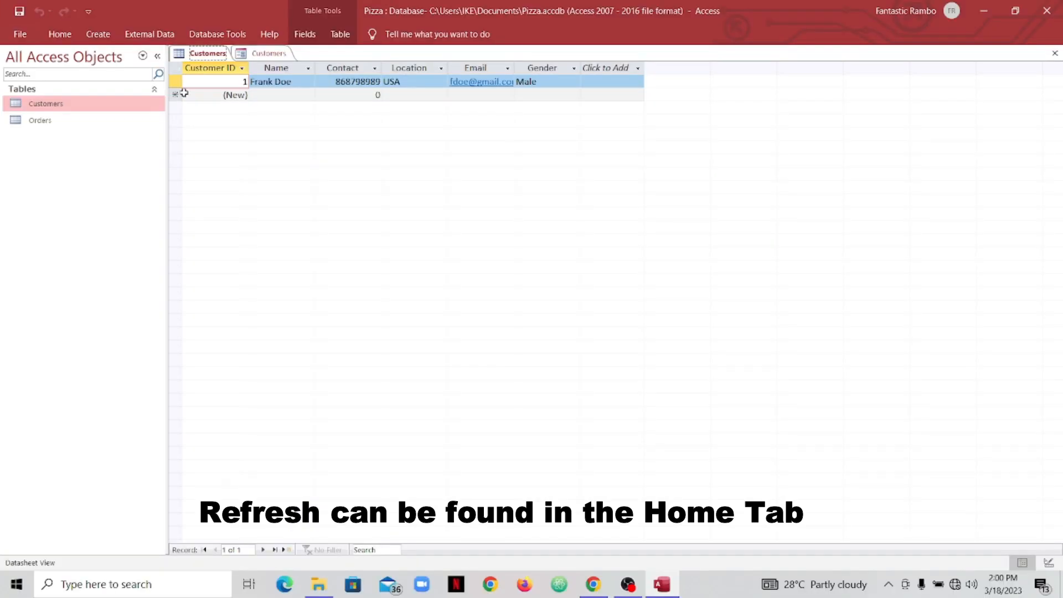
pyautogui.rightClick(209, 54)
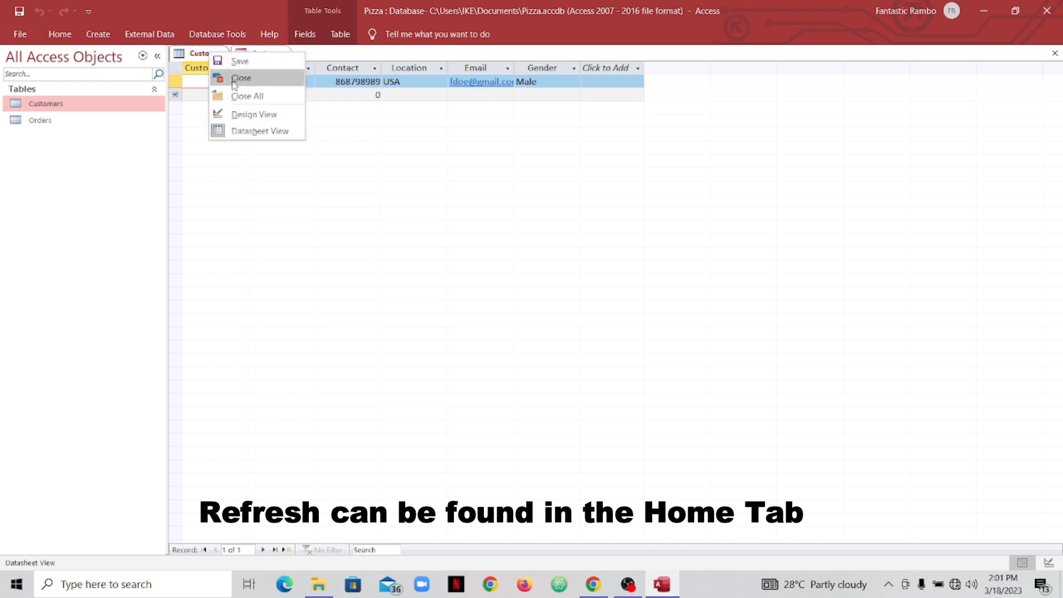
pyautogui.click(234, 83)
# - Close the Customers form, agreeing to save its design under the name 'Customers Form'
pyautogui.rightClick(208, 54)
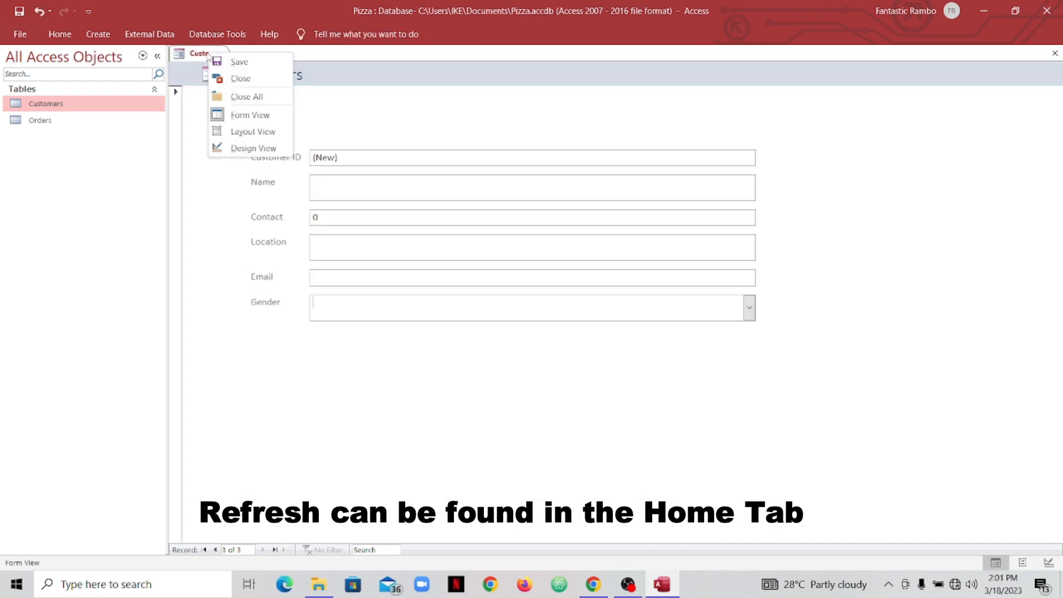
pyautogui.click(242, 82)
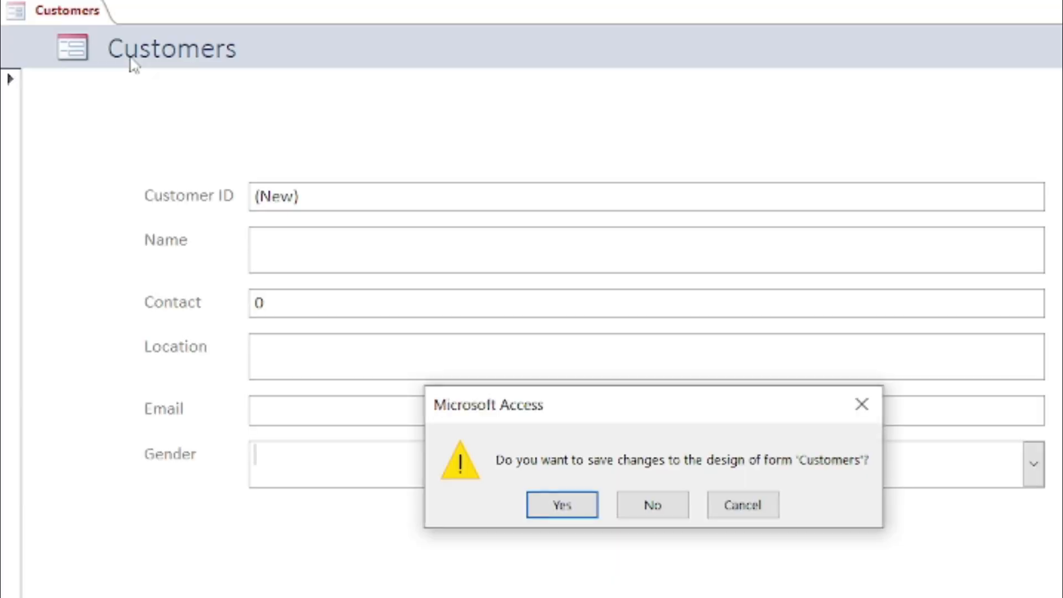
pyautogui.click(561, 505)
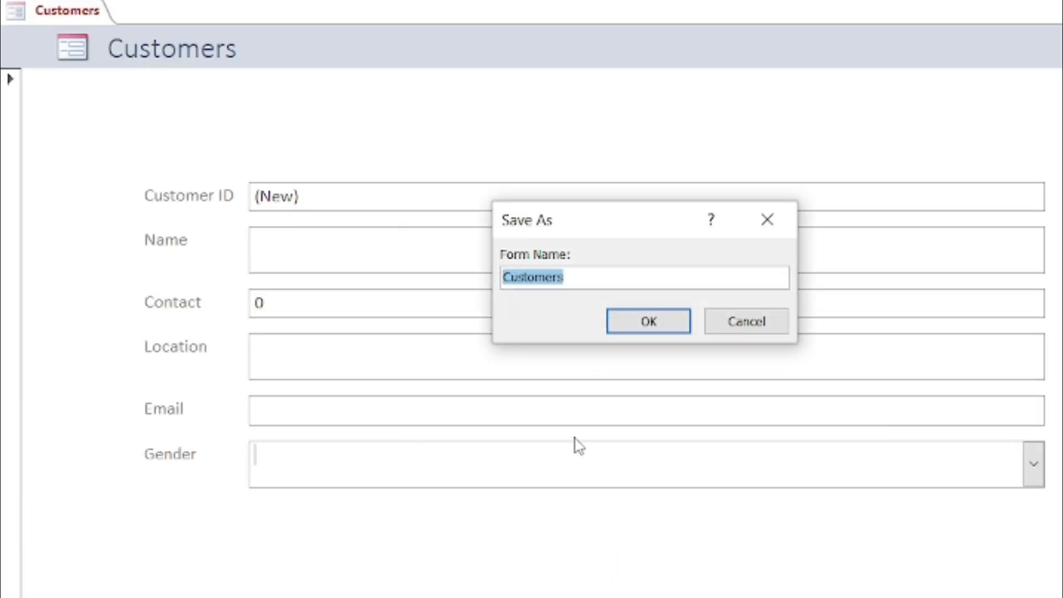
pyautogui.click(611, 282)
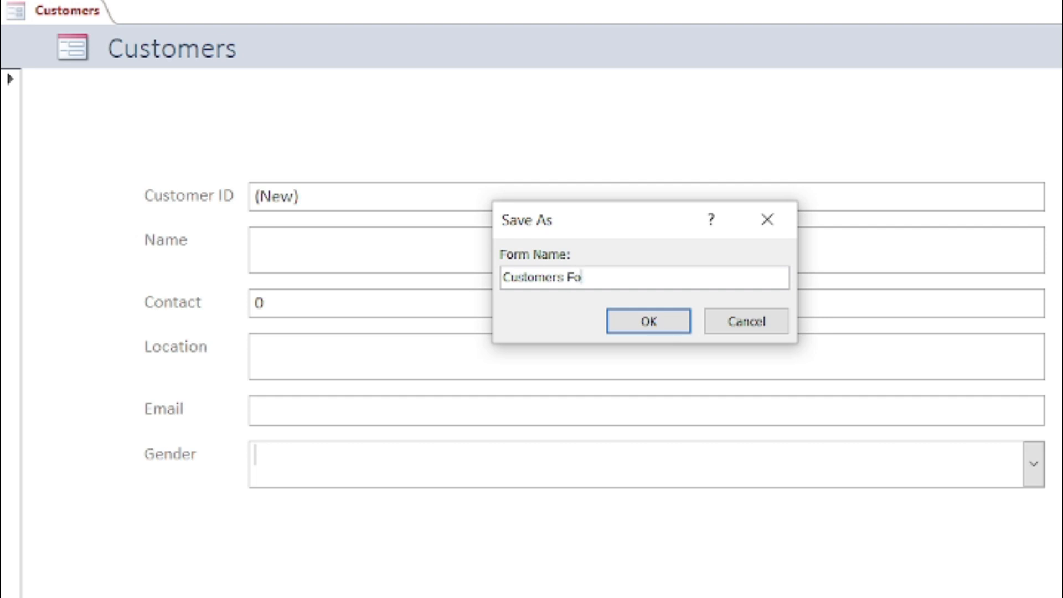
pyautogui.write('Form')
pyautogui.press('Return')
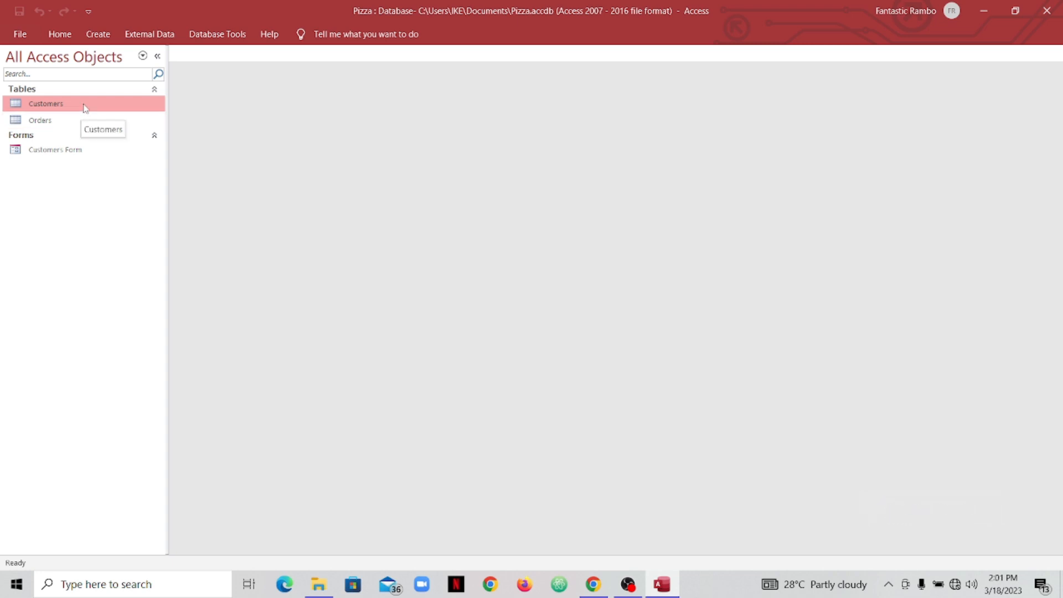
pyautogui.doubleClick(86, 108)
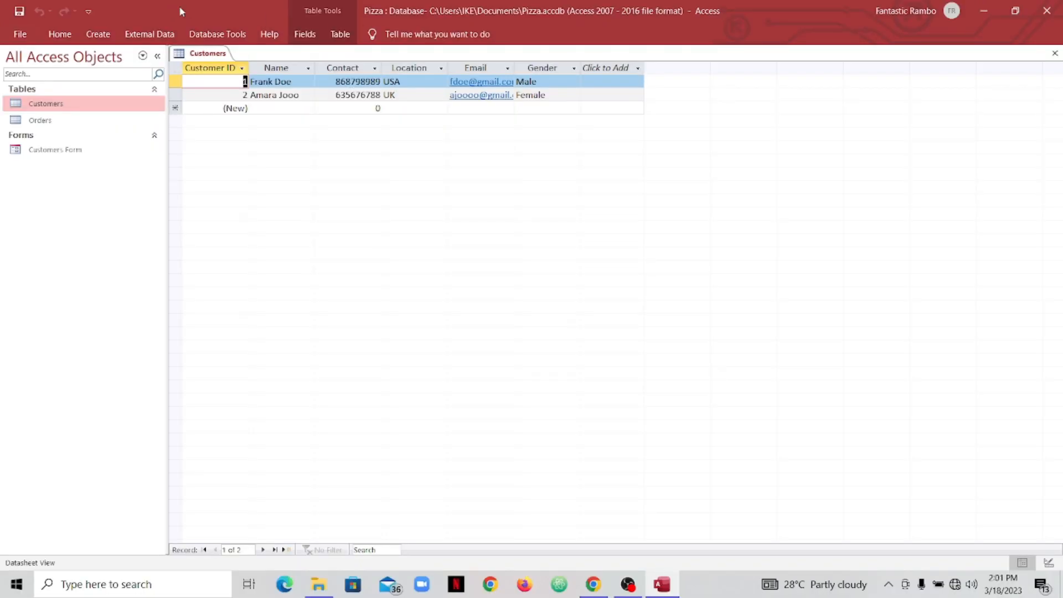
pyautogui.click(313, 34)
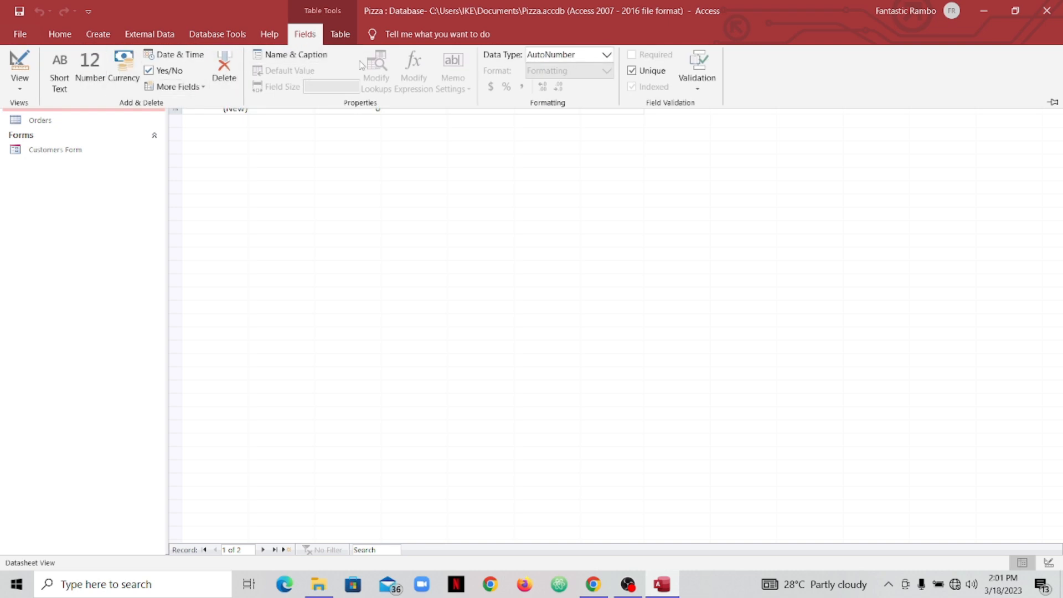
pyautogui.click(299, 34)
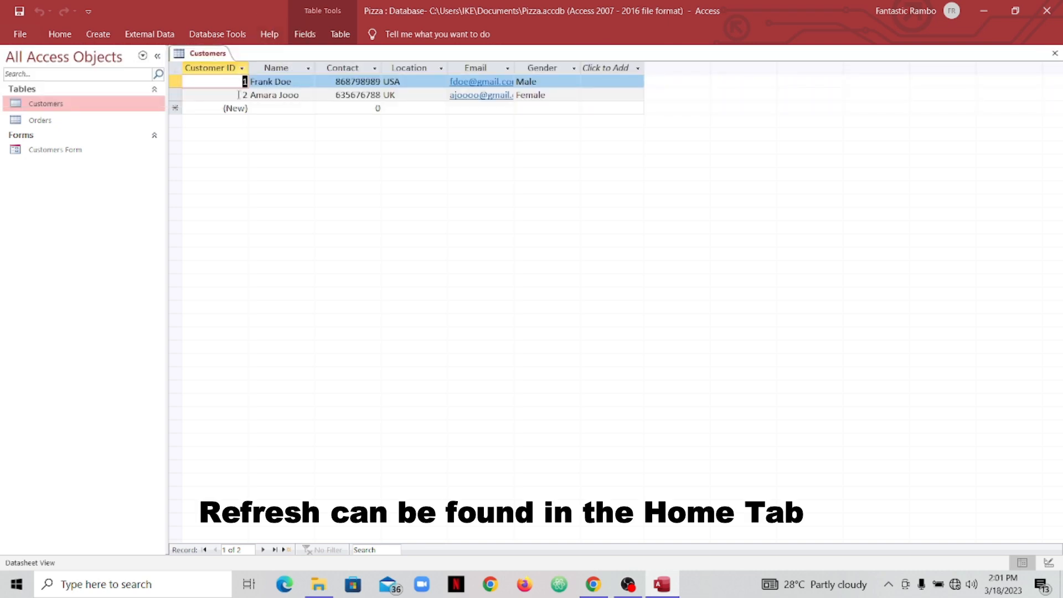
pyautogui.click(142, 56)
pyautogui.click(144, 57)
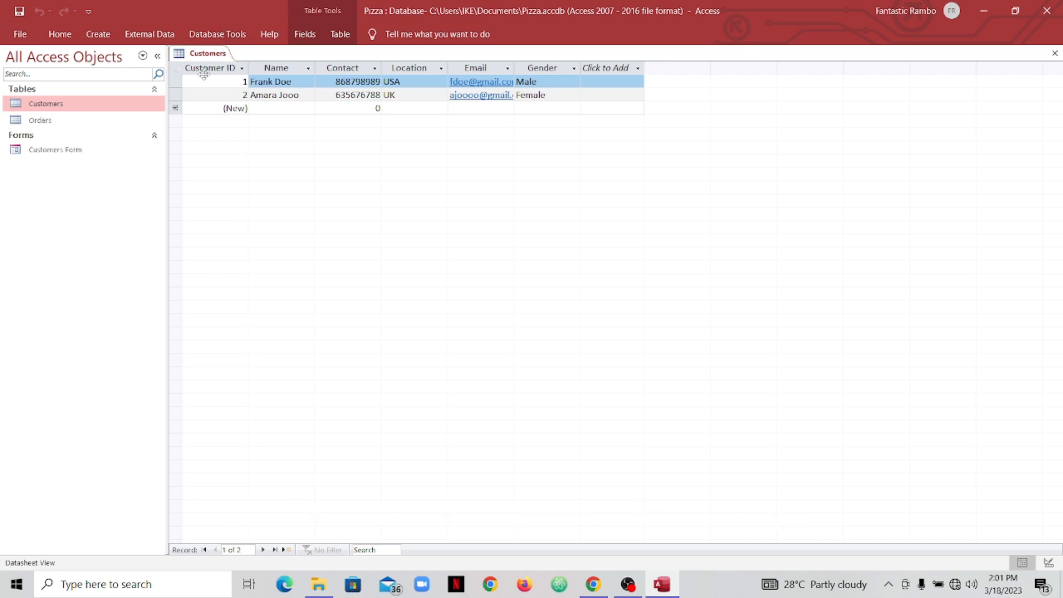
pyautogui.rightClick(204, 58)
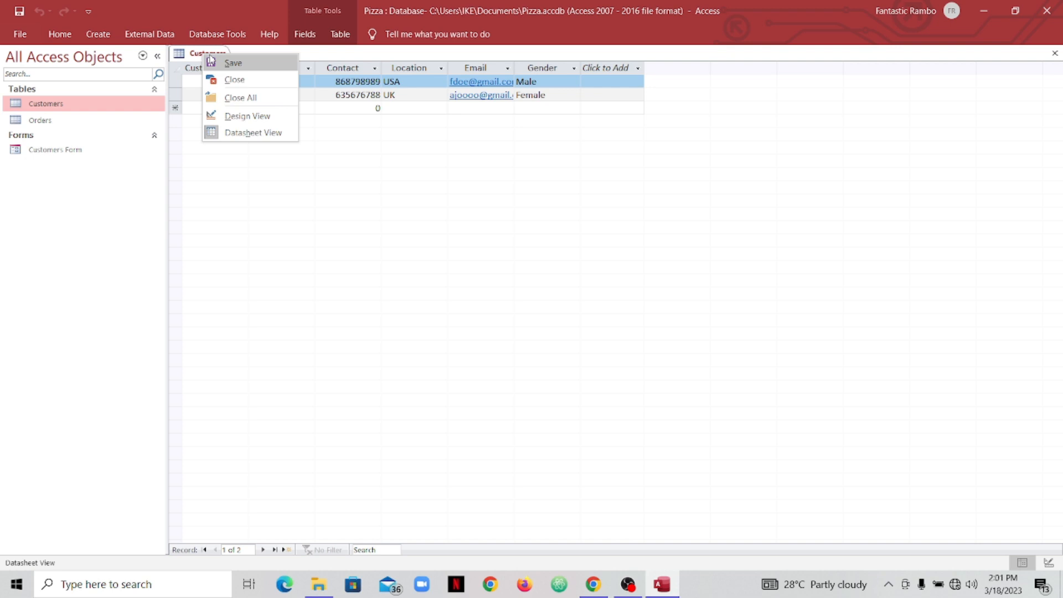
pyautogui.click(241, 82)
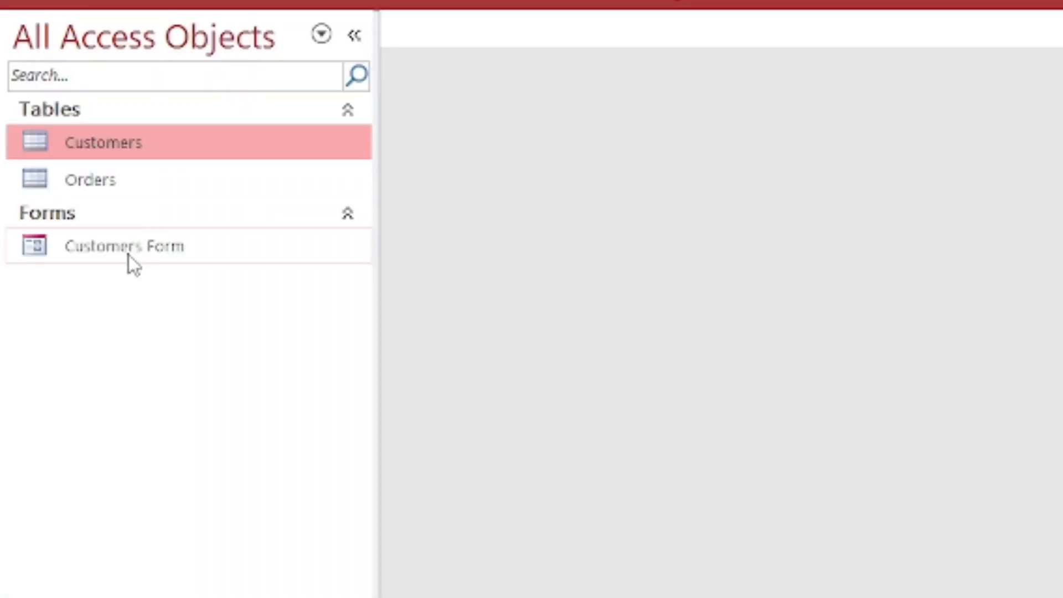
# - Open Customers Form from the navigation pane and switch it to Design View via Home > View
pyautogui.doubleClick(138, 247)
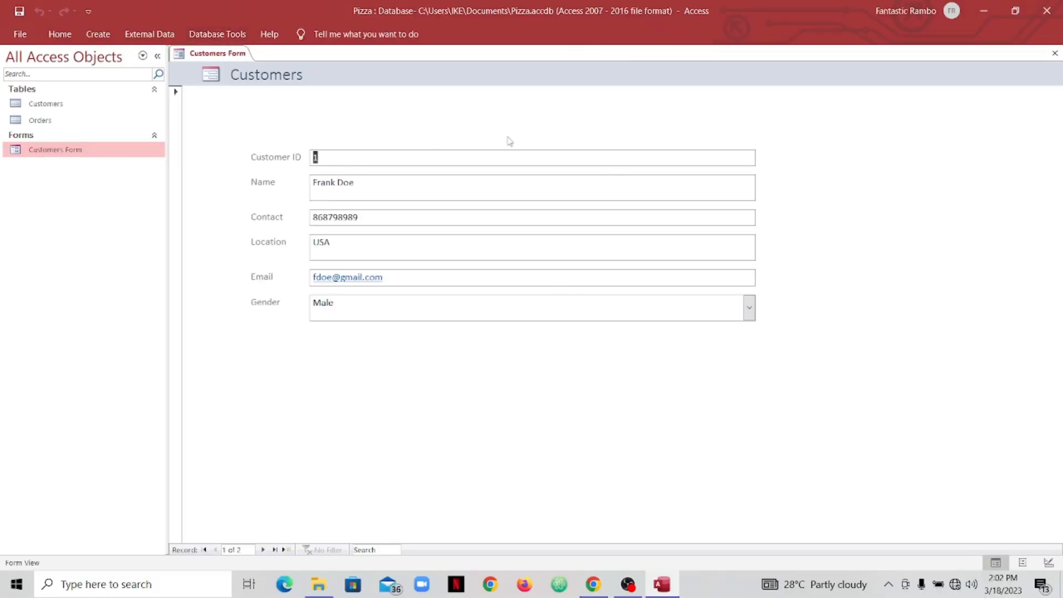
pyautogui.rightClick(232, 58)
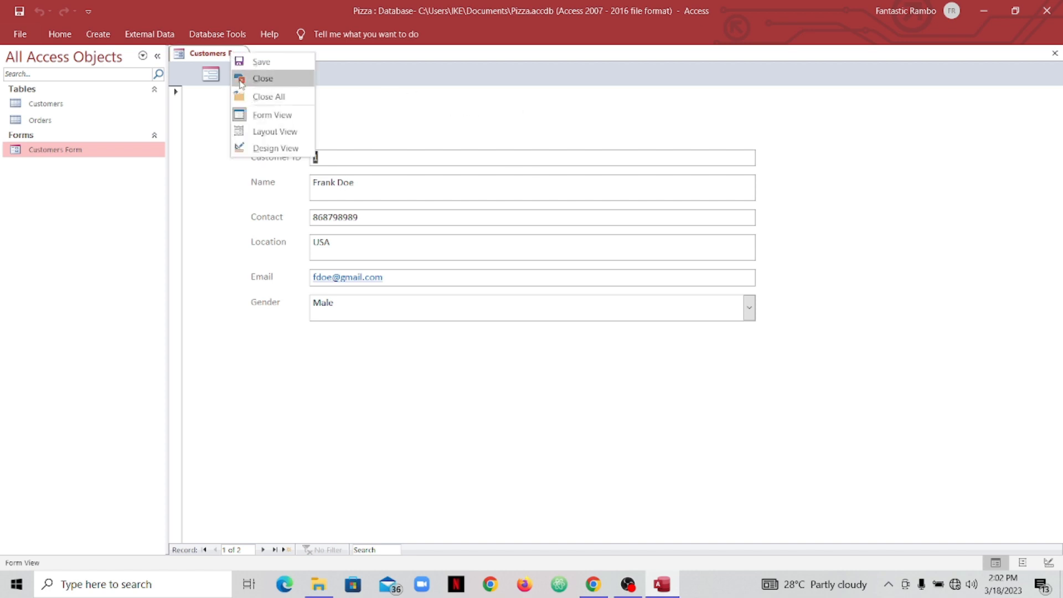
pyautogui.click(388, 140)
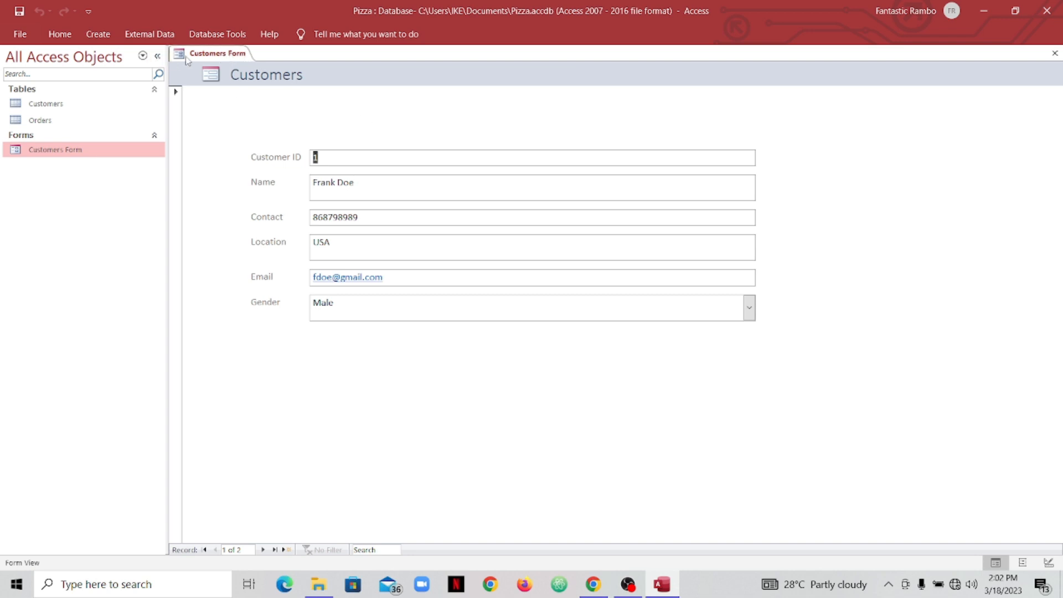
pyautogui.click(59, 36)
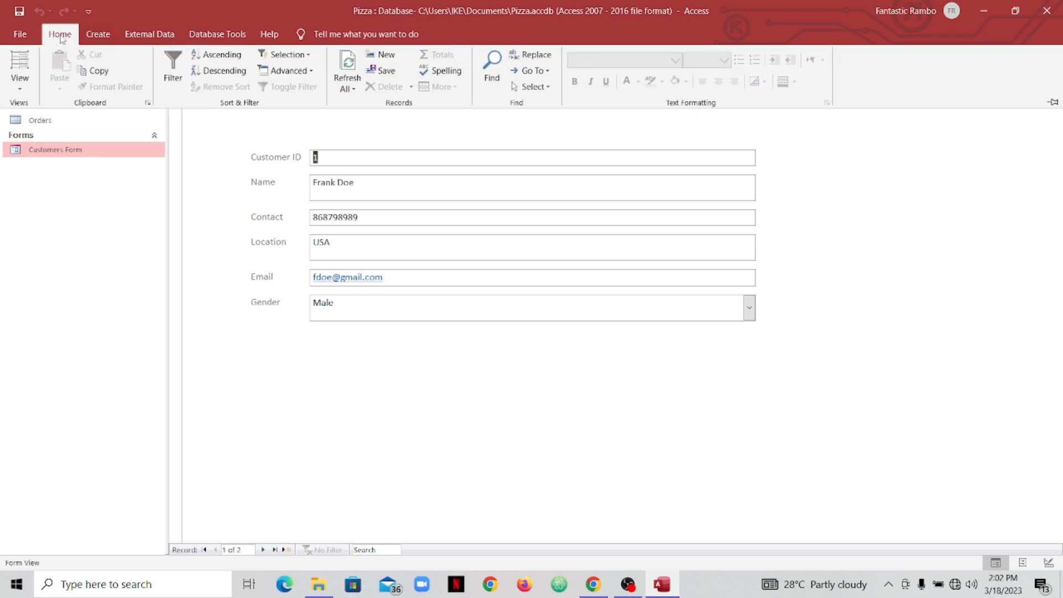
pyautogui.click(25, 79)
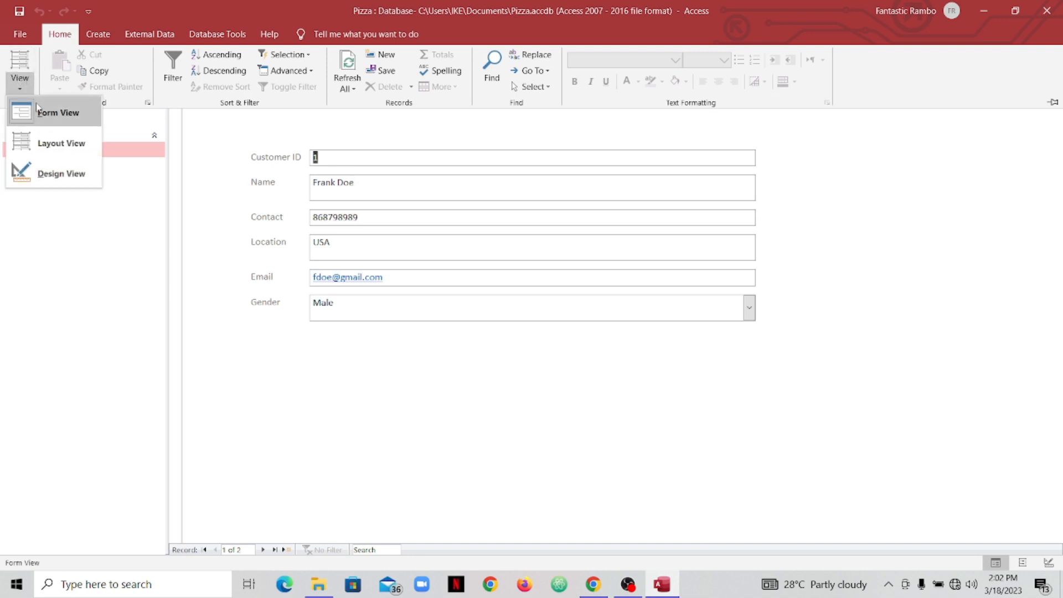
pyautogui.click(57, 172)
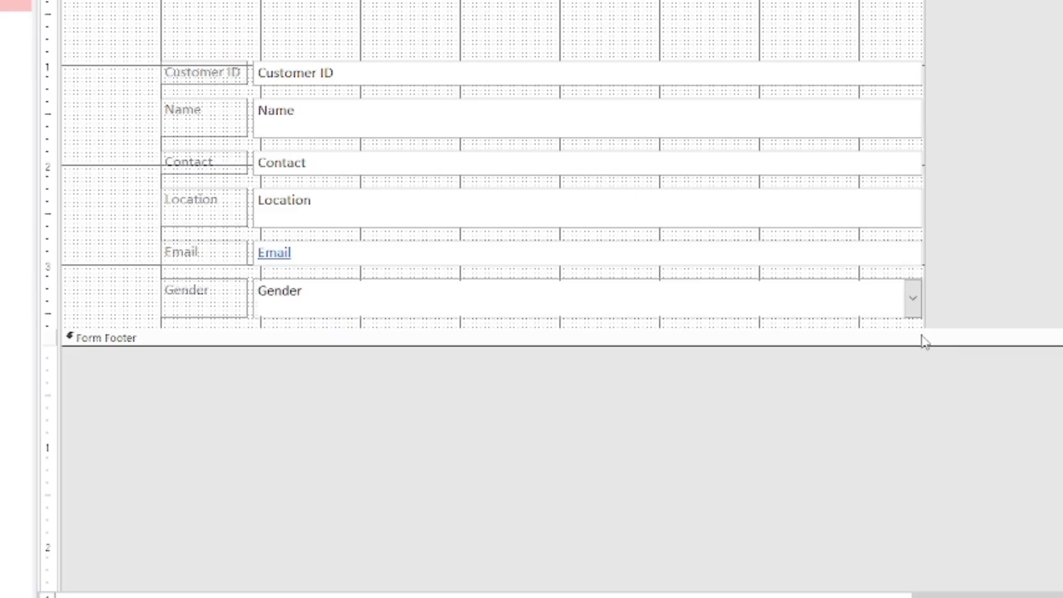
# - Make the Detail section taller and select its empty area to show its properties
pyautogui.moveTo(910, 328); pyautogui.dragTo(887, 368)
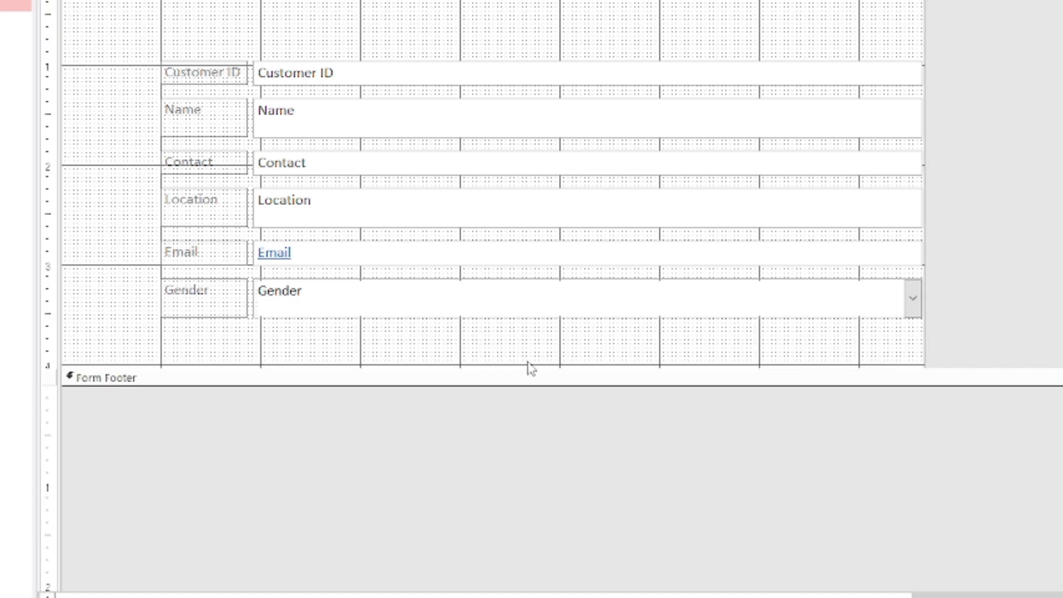
pyautogui.moveTo(465, 366); pyautogui.dragTo(463, 394)
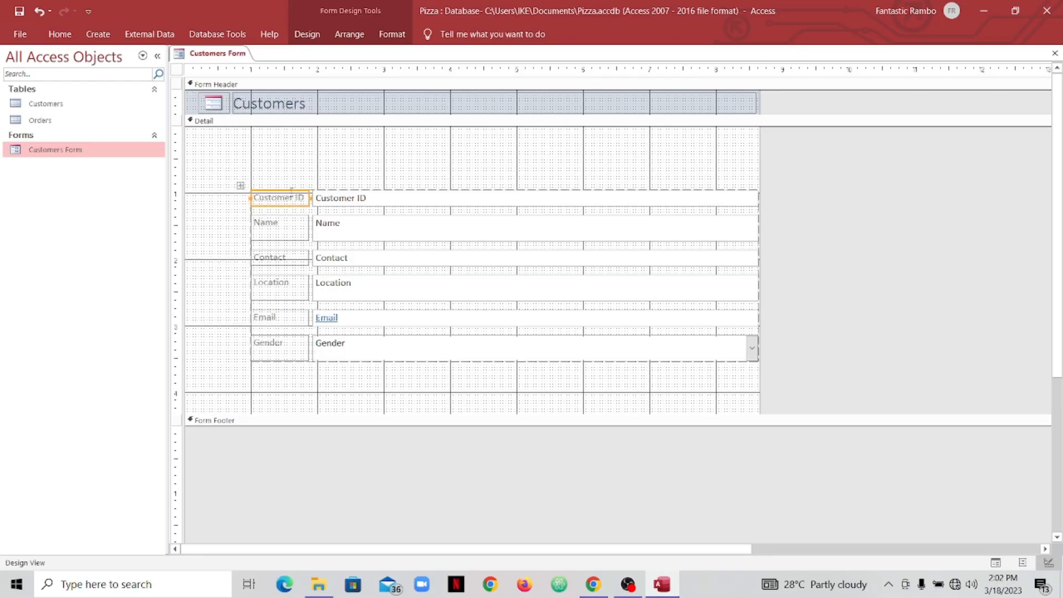
pyautogui.click(324, 183)
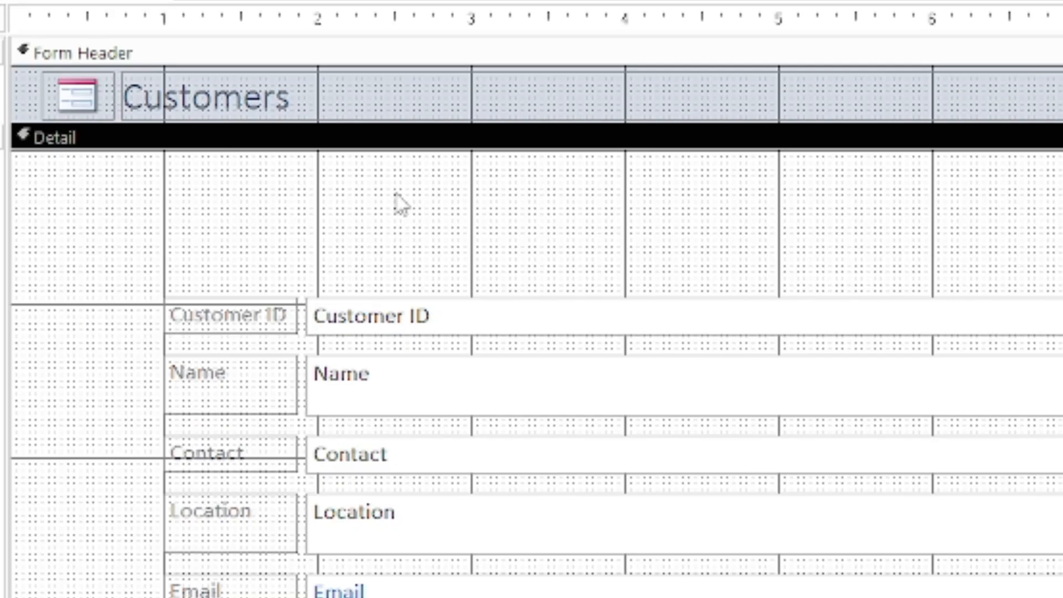
pyautogui.click(298, 160)
pyautogui.click(272, 229)
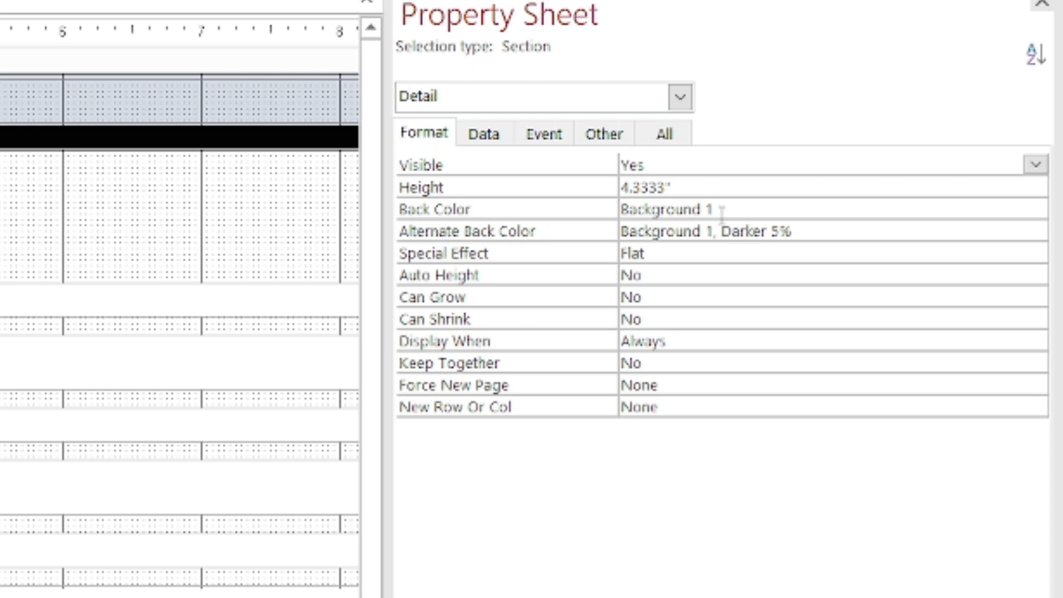
# - Try cyan, dark blue, navy and olive green as the Detail Back Color, ending on dark red
pyautogui.click(760, 209)
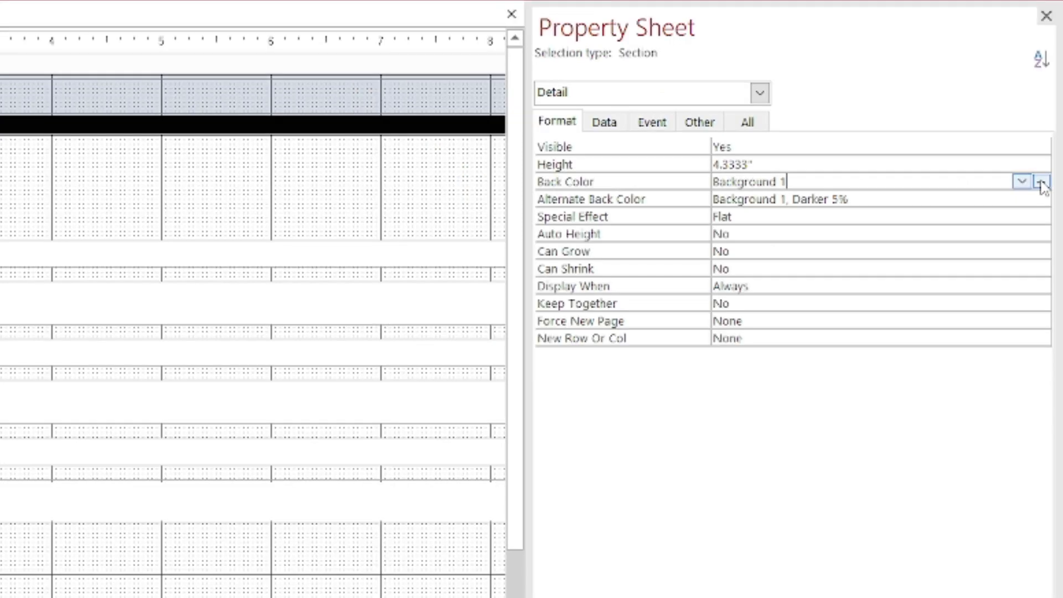
pyautogui.click(1041, 183)
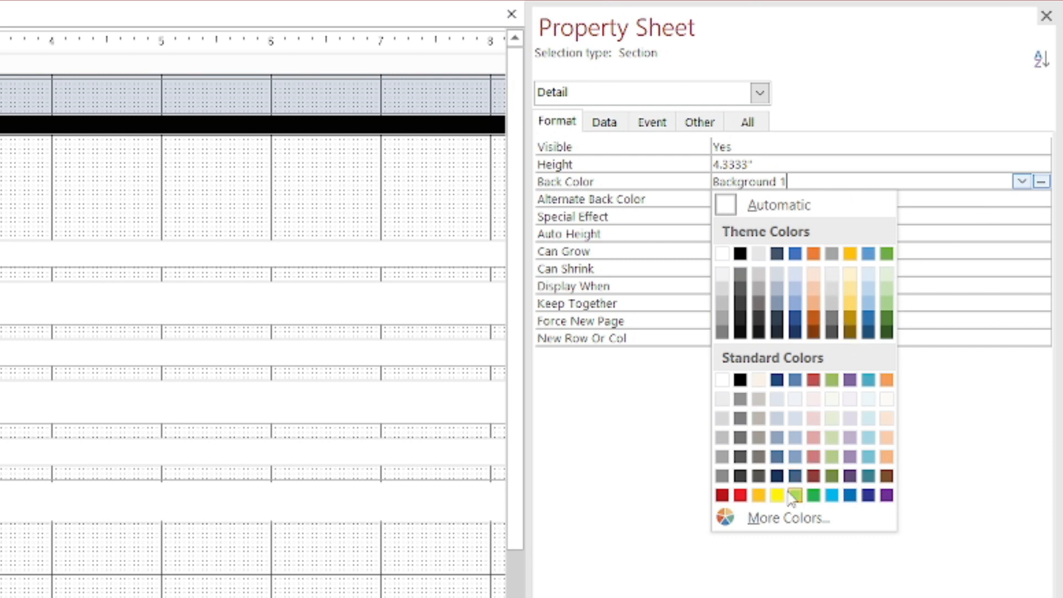
pyautogui.click(830, 494)
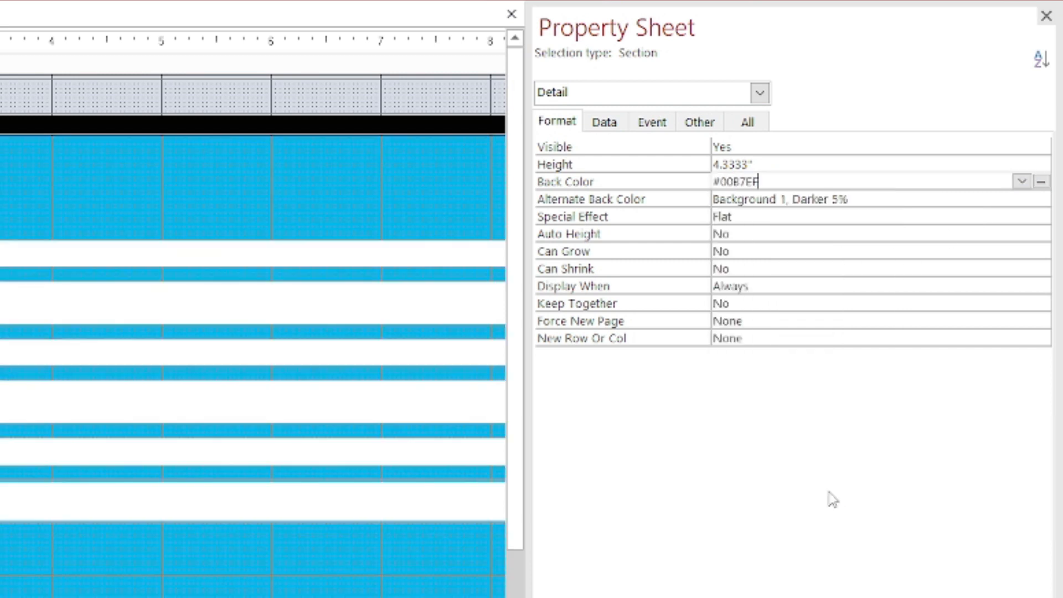
pyautogui.click(1042, 183)
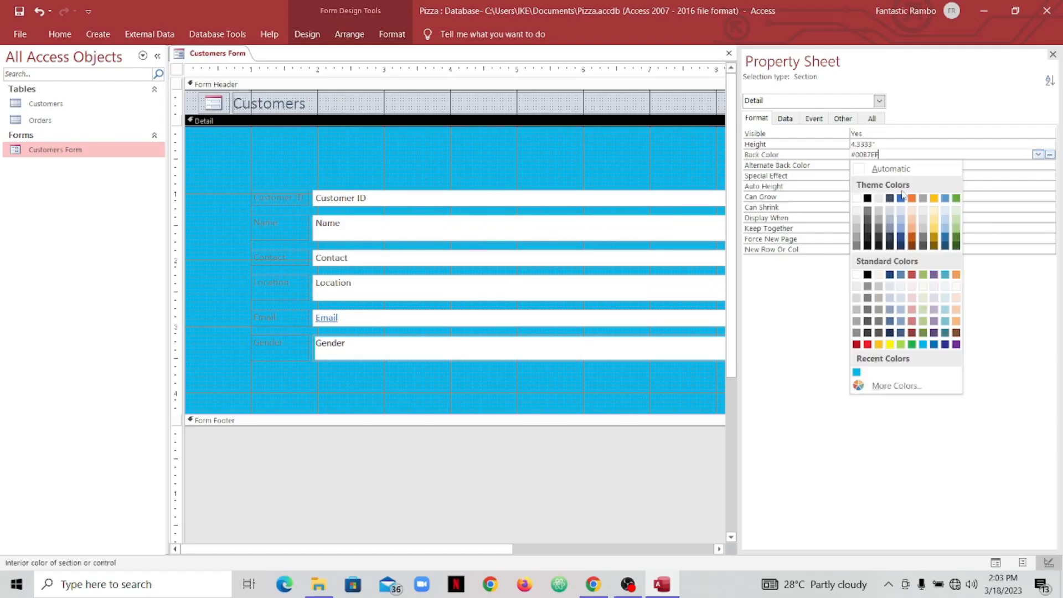
pyautogui.click(901, 239)
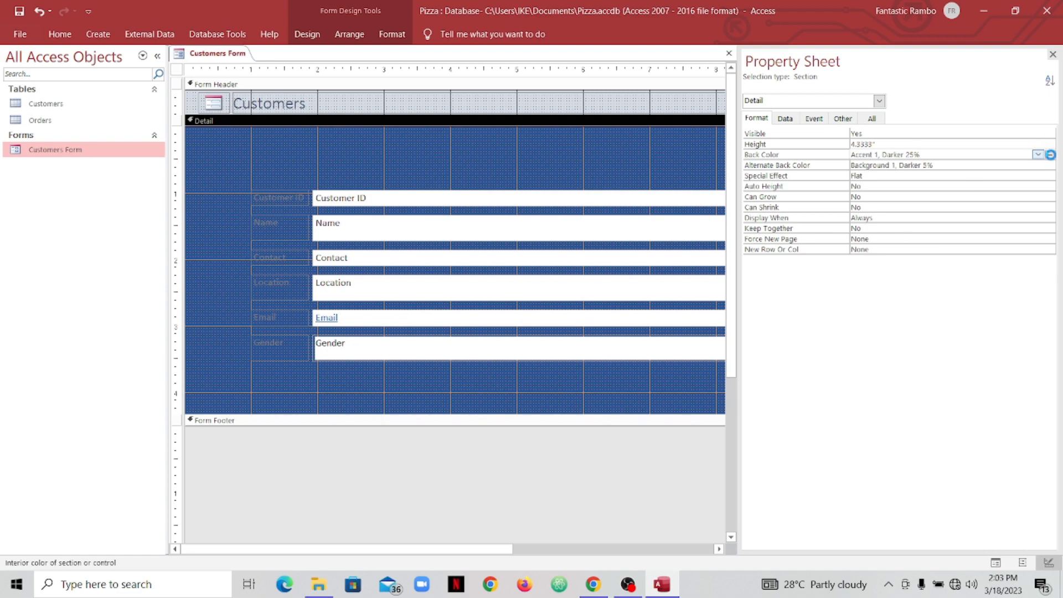
pyautogui.click(1038, 155)
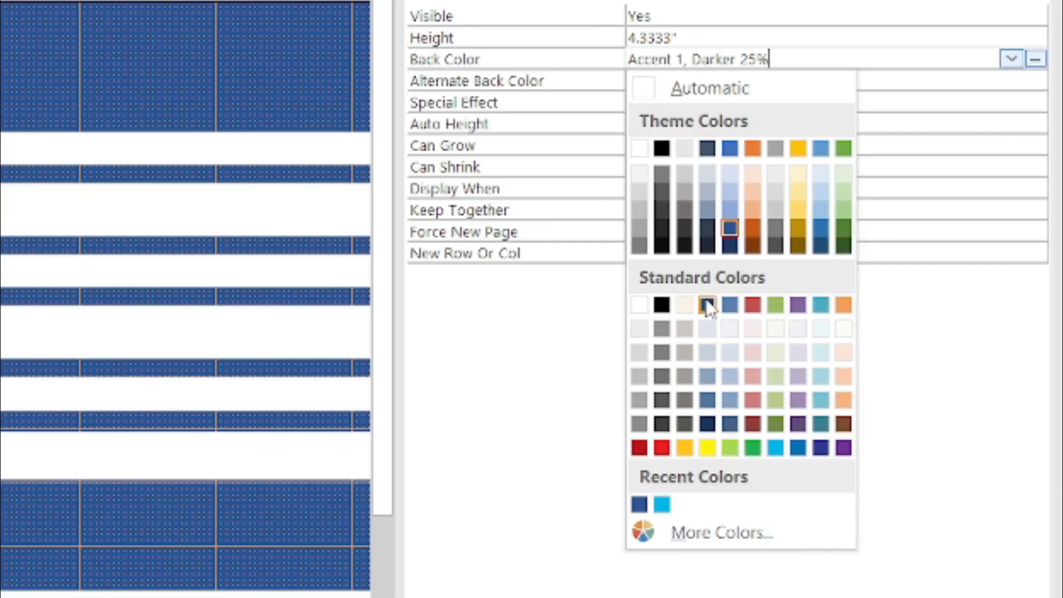
pyautogui.click(707, 306)
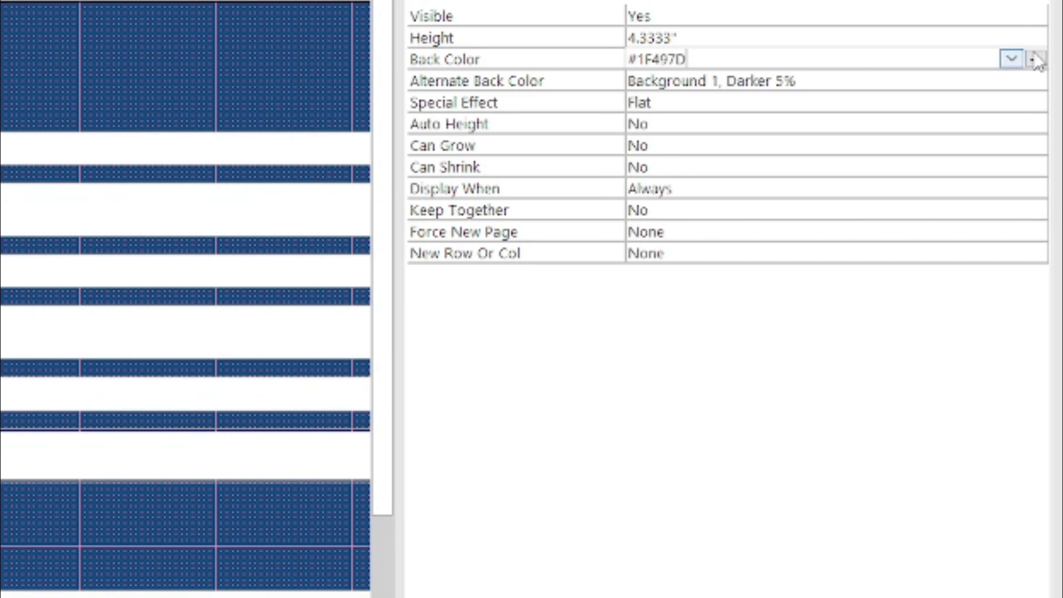
pyautogui.click(1011, 59)
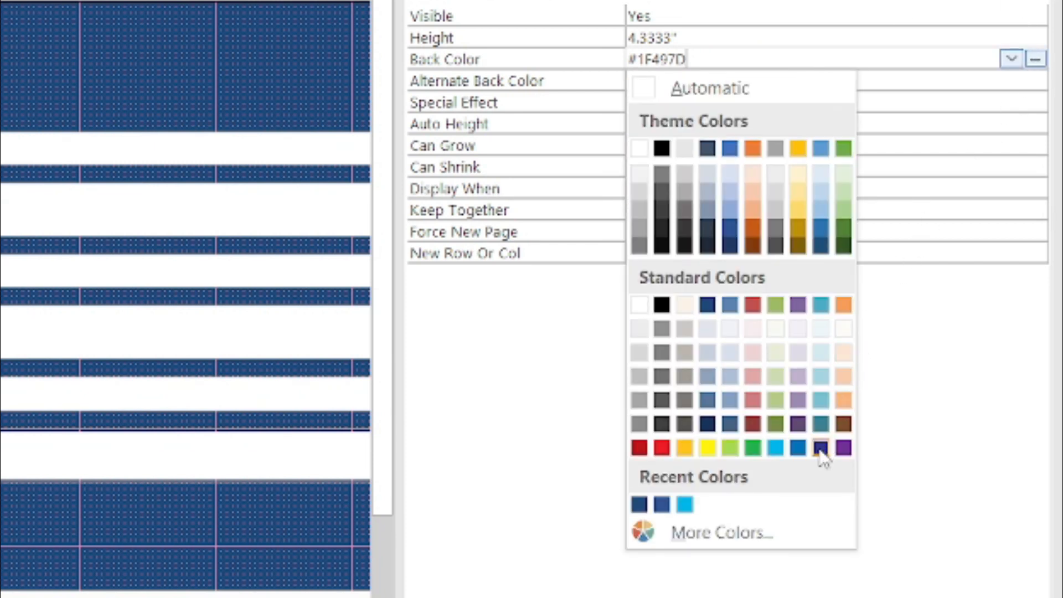
pyautogui.click(775, 424)
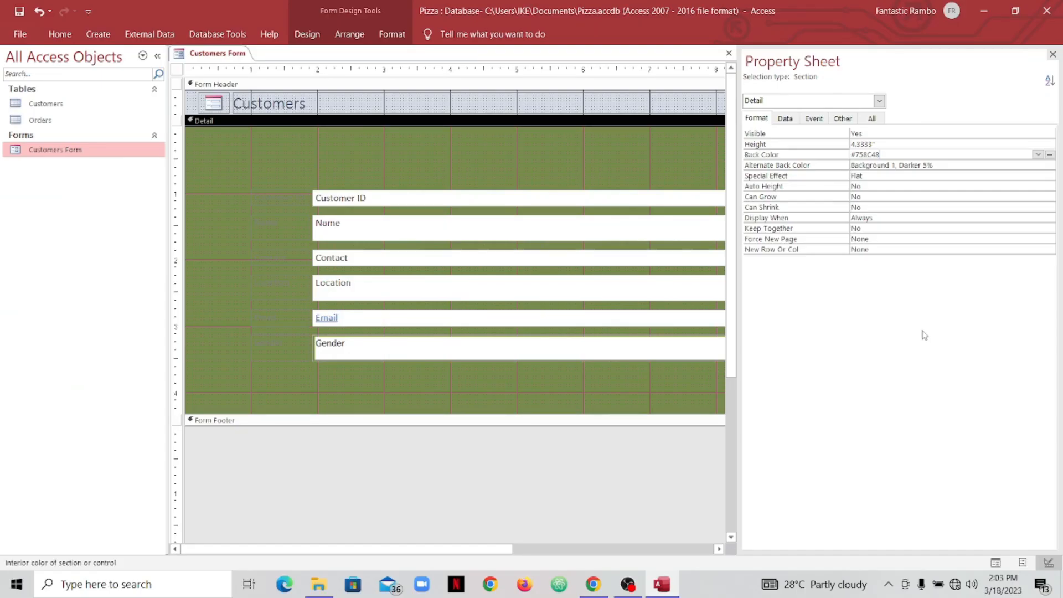
pyautogui.click(1038, 155)
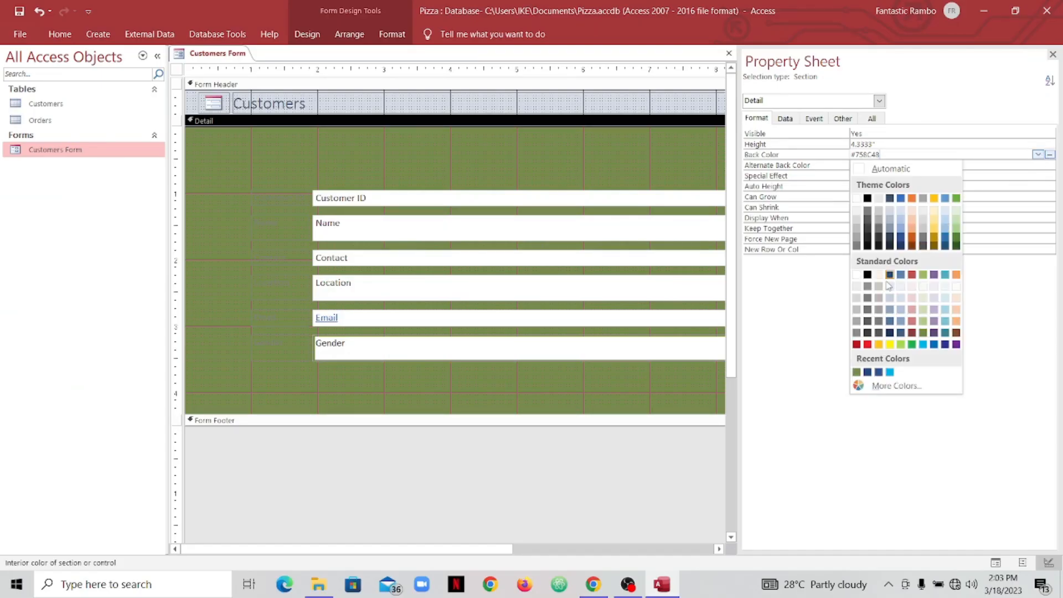
pyautogui.click(858, 345)
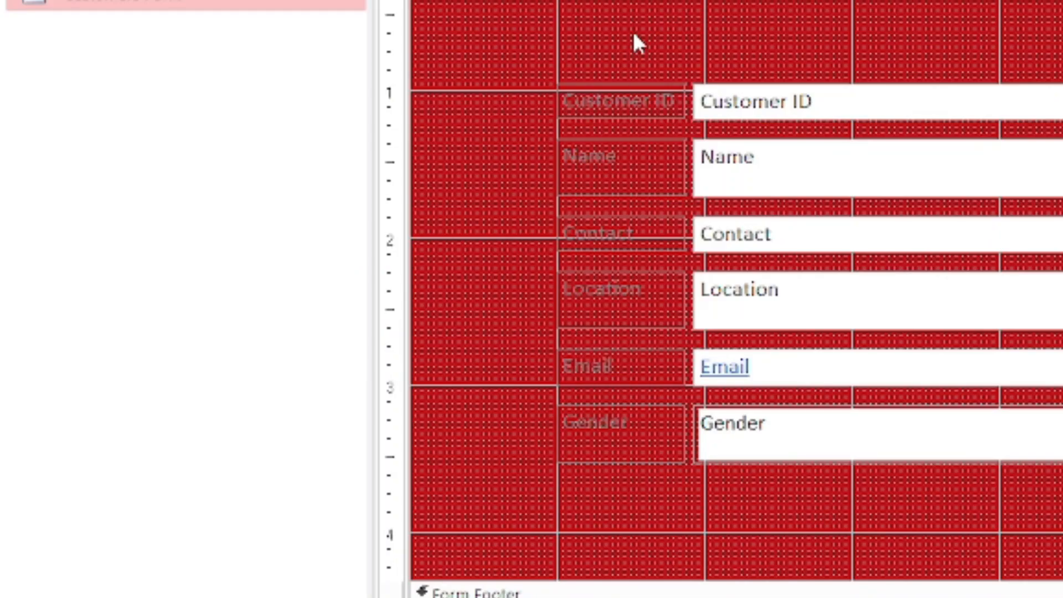
# - Select all field labels from Customer ID to Gender and give them a yellow background
pyautogui.moveTo(634, 34); pyautogui.dragTo(589, 451)
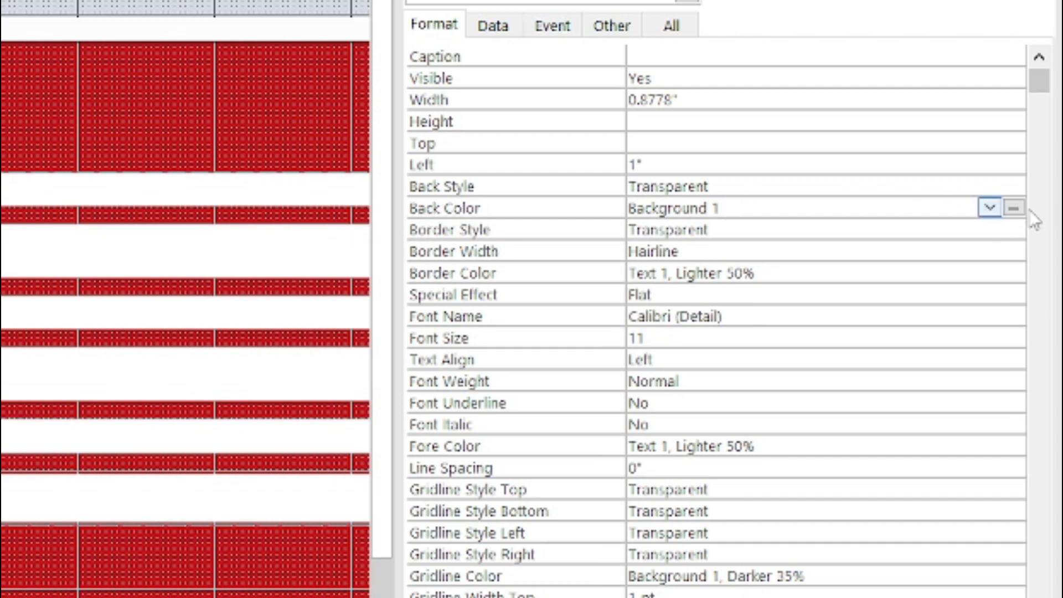
pyautogui.click(1013, 208)
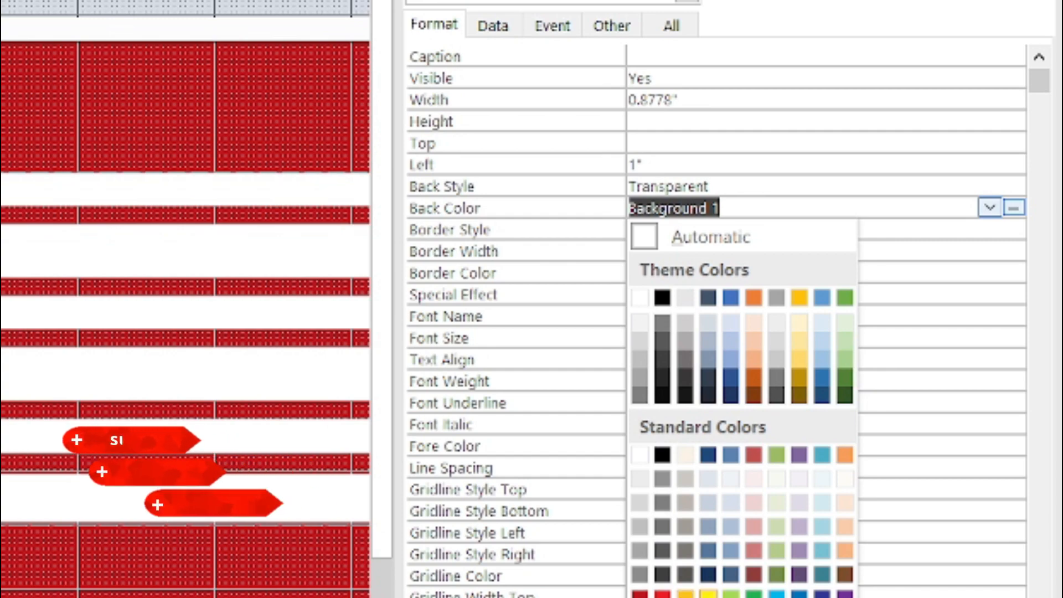
pyautogui.click(684, 593)
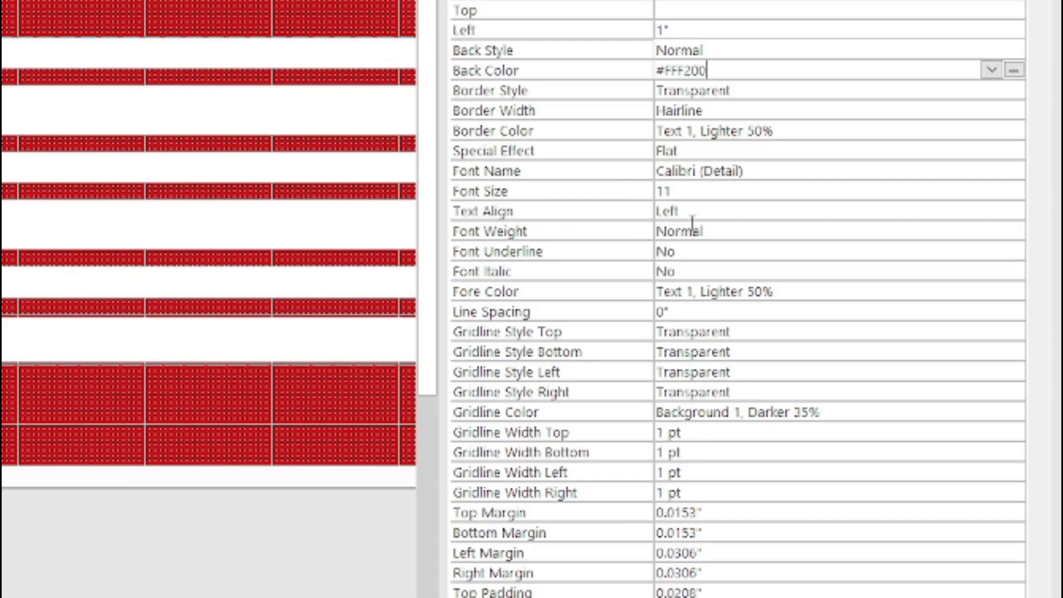
# - Keep the labels left-aligned and set their font size to 12 after trying 16
pyautogui.click(1001, 208)
pyautogui.click(1014, 210)
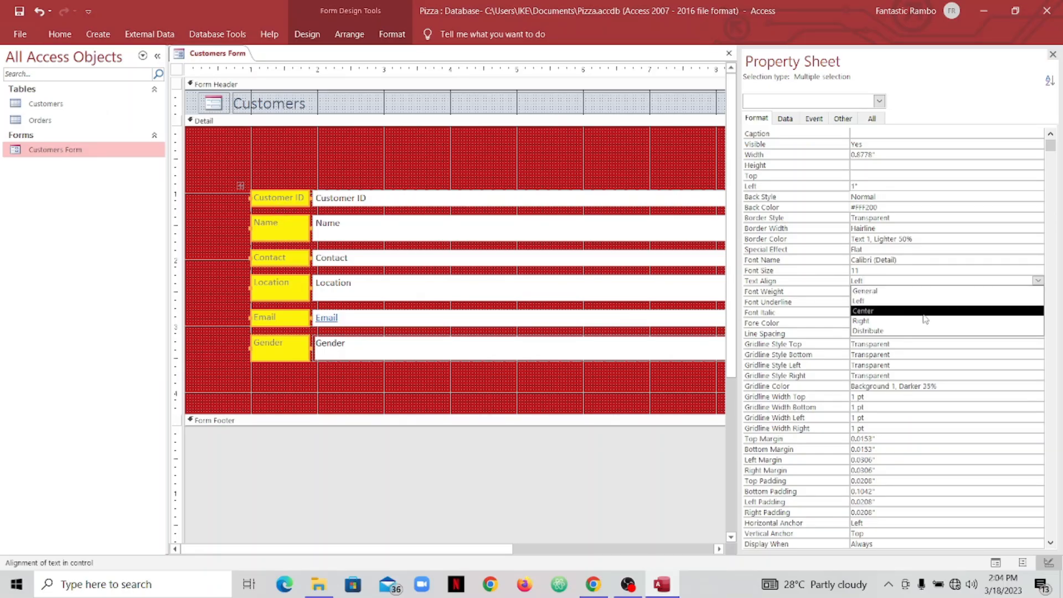
pyautogui.click(1038, 281)
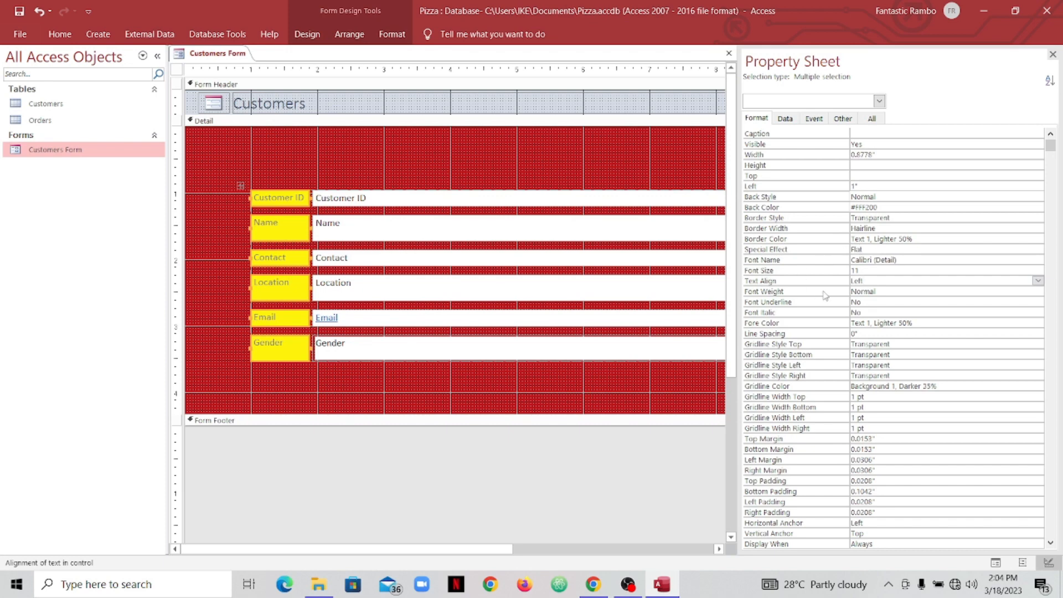
pyautogui.click(868, 271)
pyautogui.click(1038, 270)
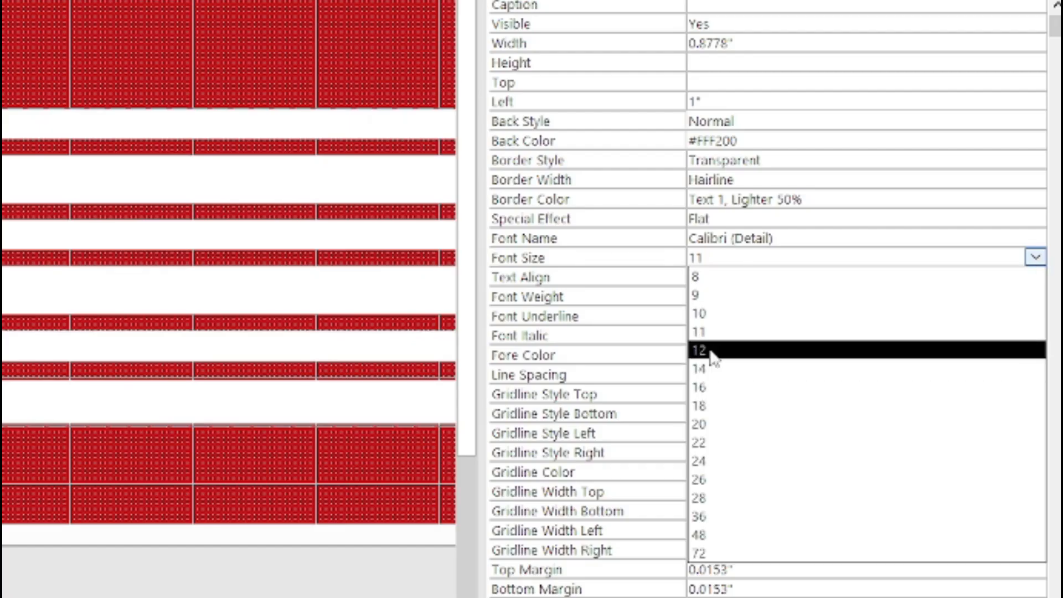
pyautogui.click(713, 387)
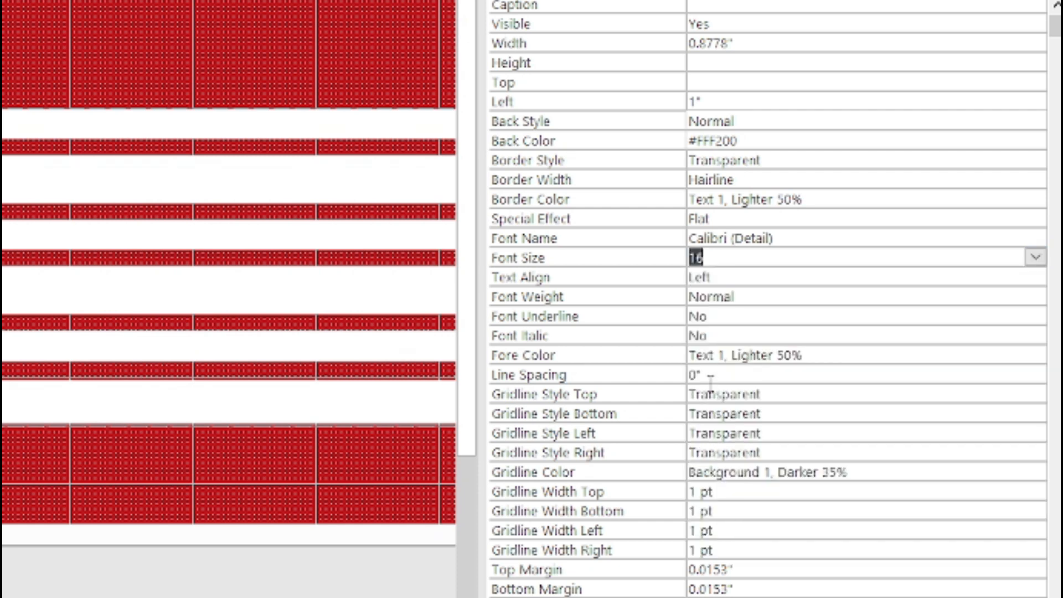
pyautogui.click(1034, 258)
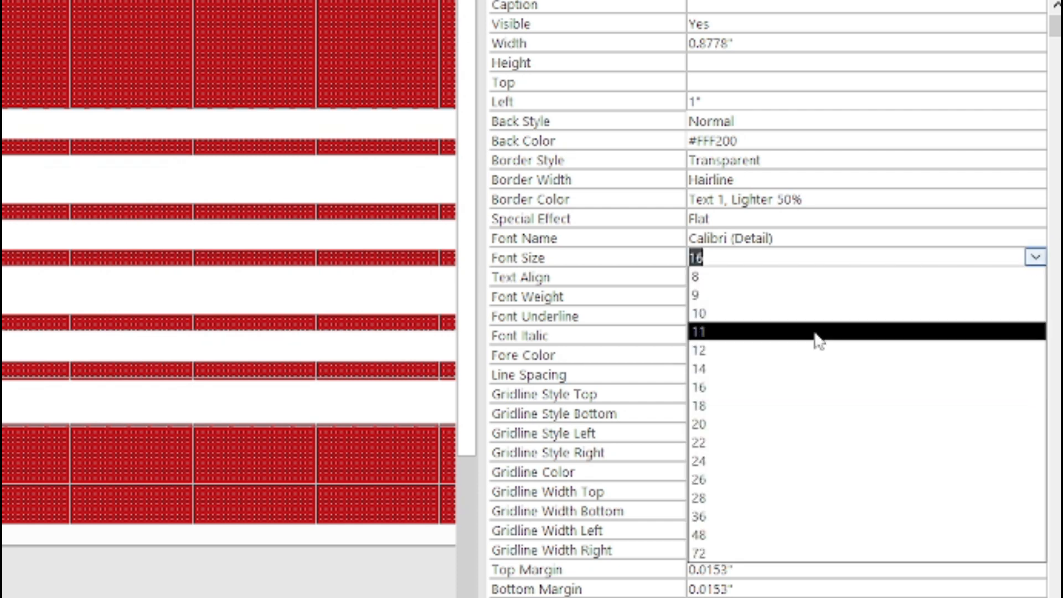
pyautogui.click(787, 350)
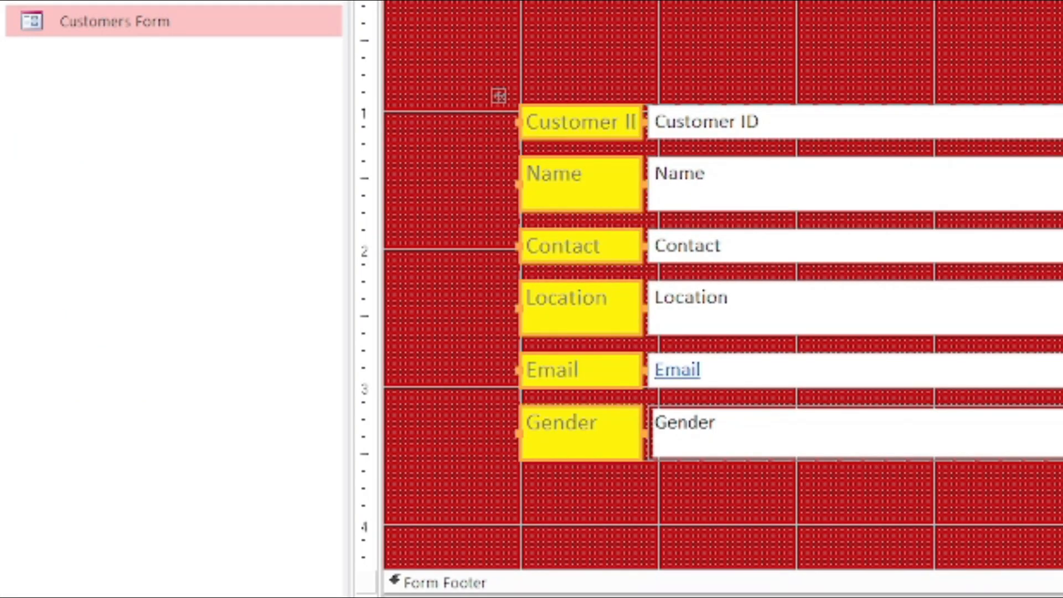
# - Widen the label column, make the label text bold, and close the Property Sheet
pyautogui.click(641, 122)
pyautogui.moveTo(640, 122); pyautogui.dragTo(672, 118)
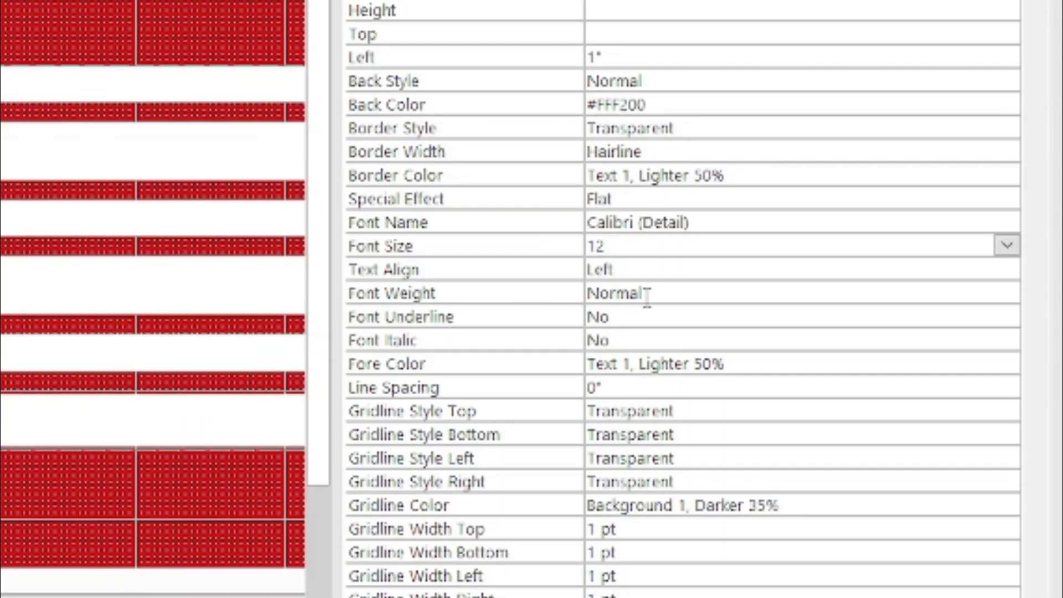
pyautogui.click(877, 292)
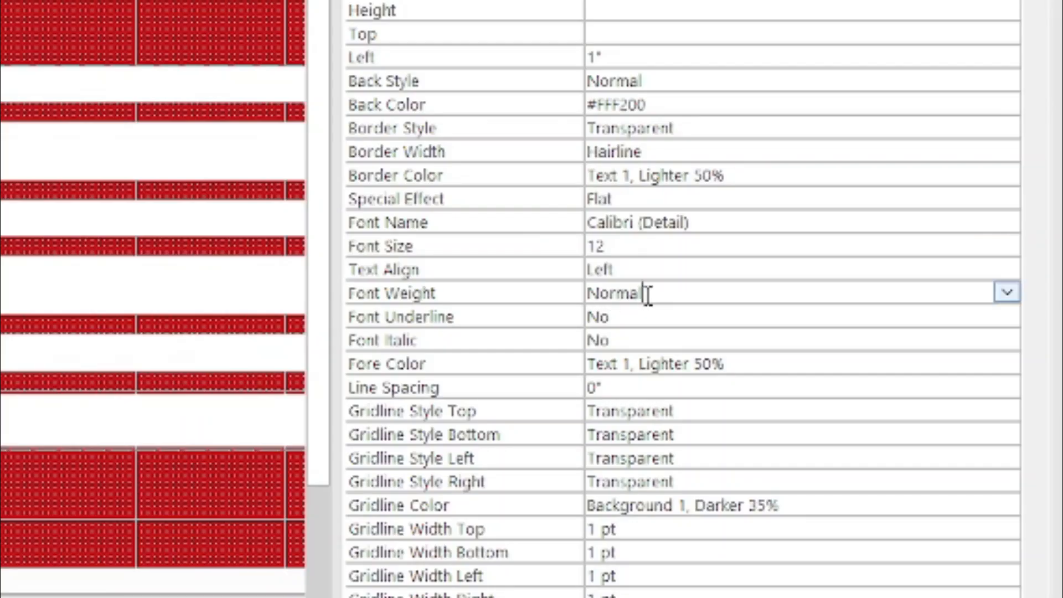
pyautogui.click(1007, 293)
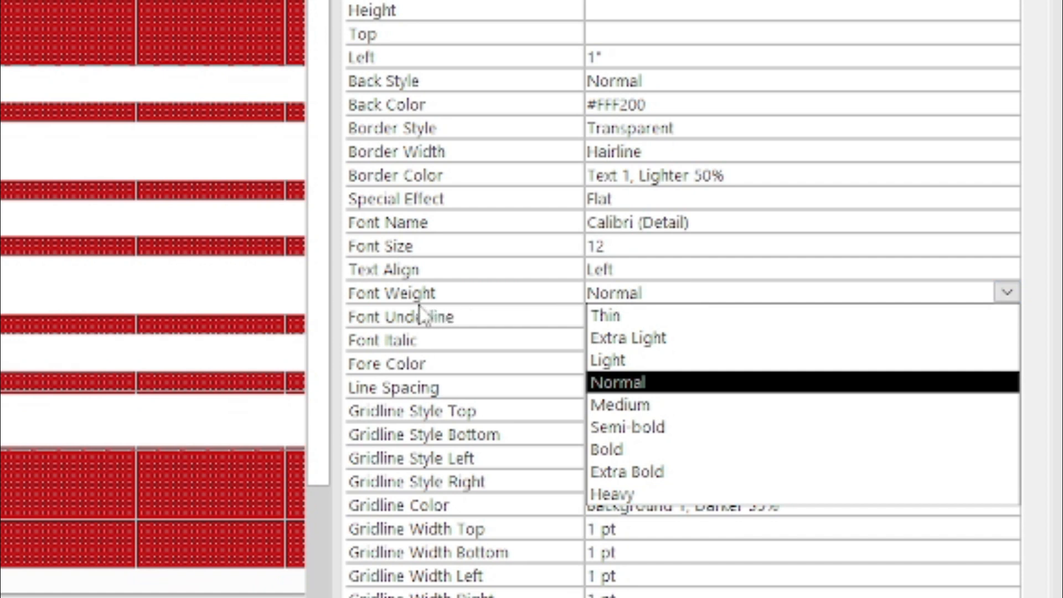
pyautogui.click(368, 293)
pyautogui.click(368, 293)
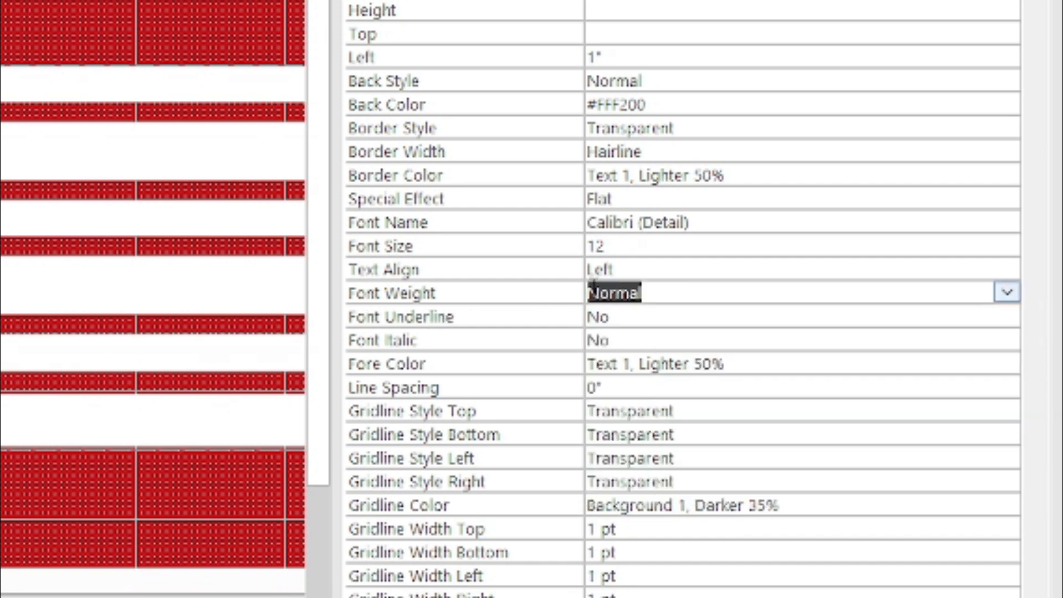
pyautogui.click(1006, 293)
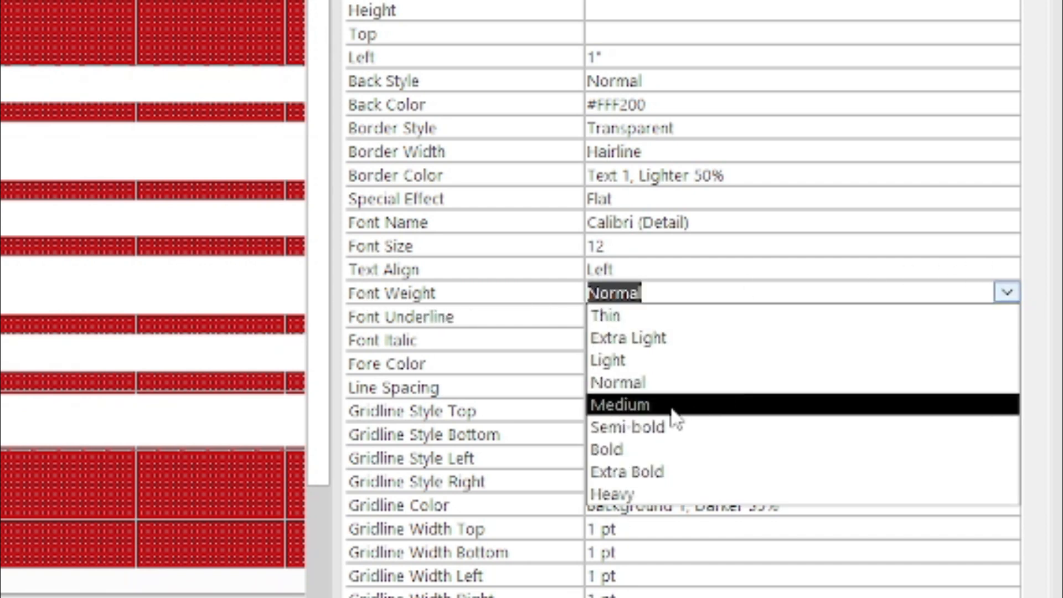
pyautogui.click(637, 448)
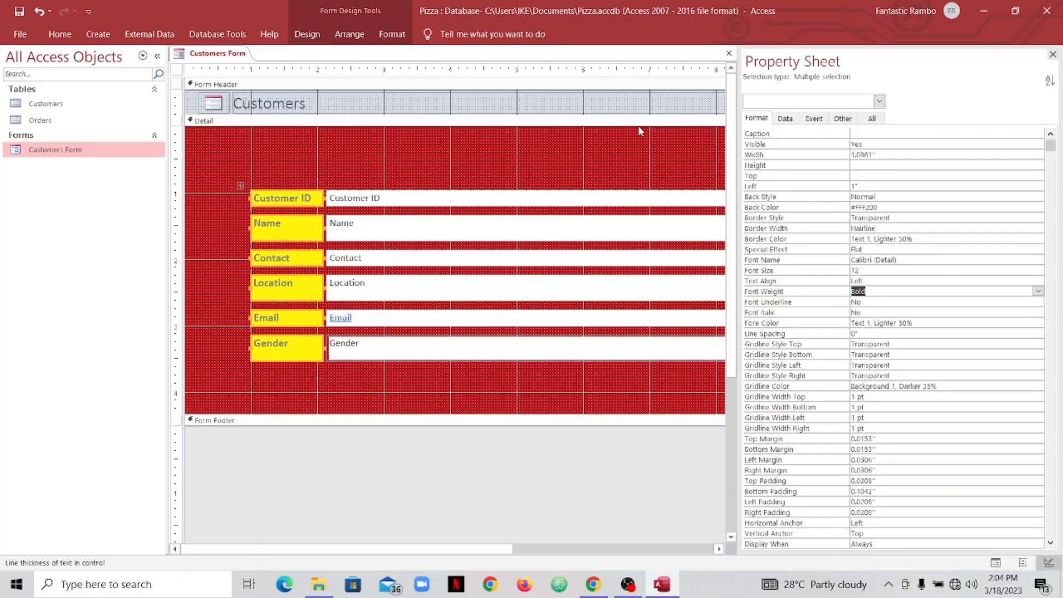
pyautogui.click(1053, 54)
pyautogui.click(486, 167)
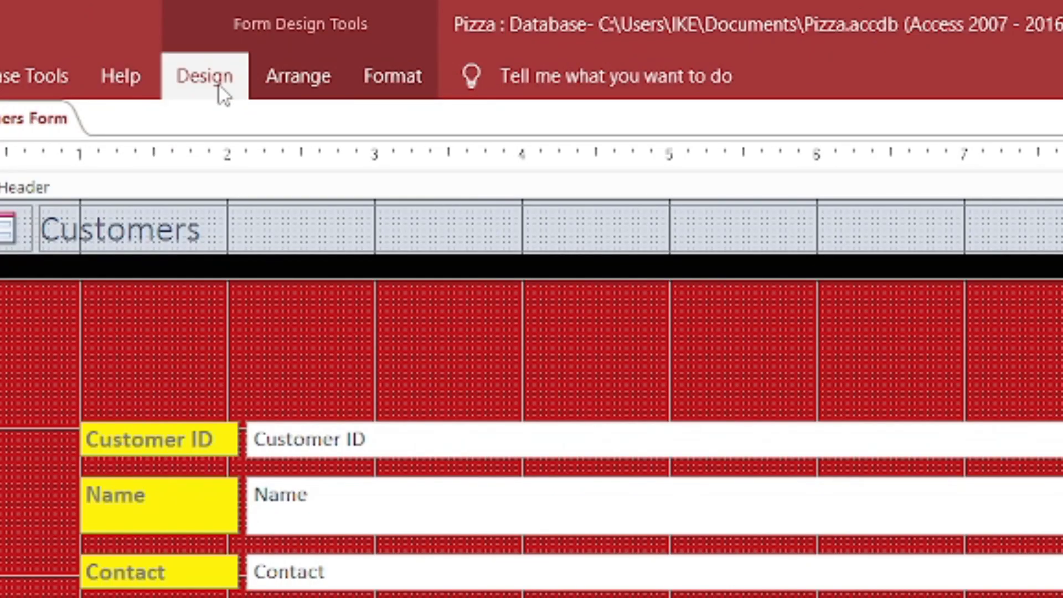
pyautogui.click(218, 86)
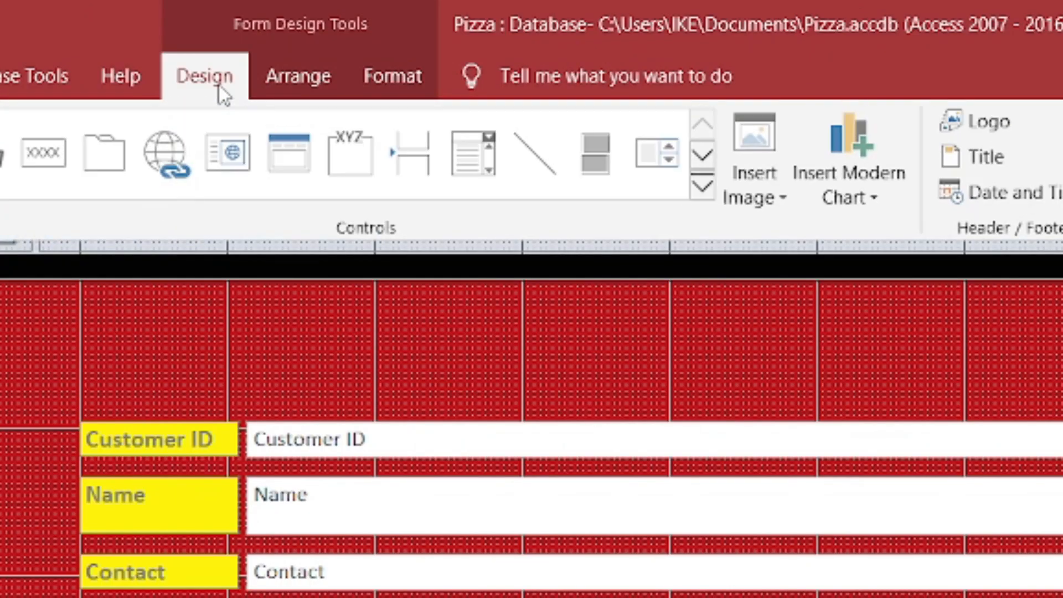
pyautogui.click(774, 194)
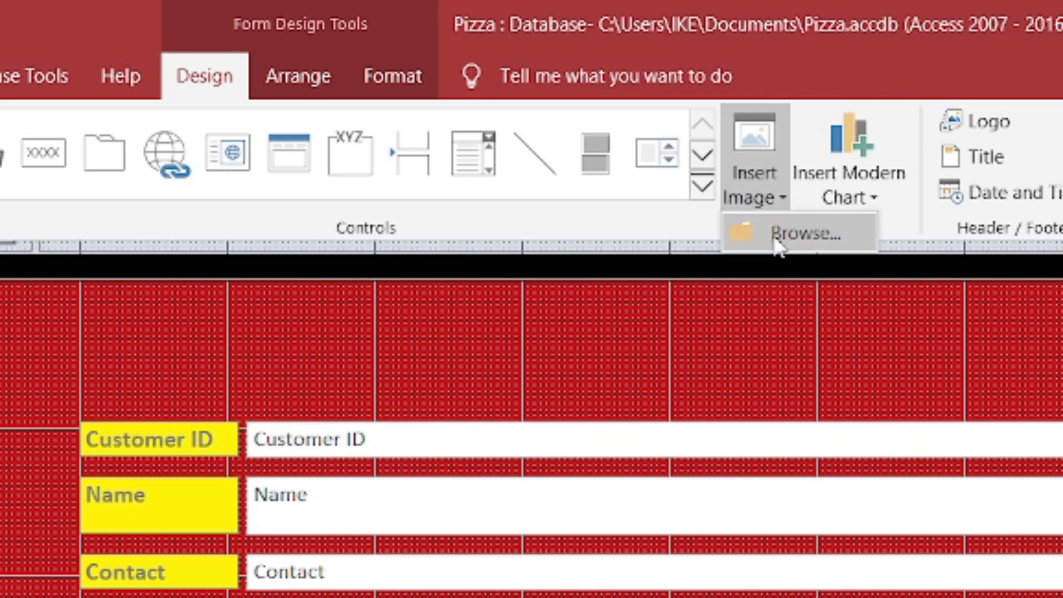
pyautogui.click(775, 239)
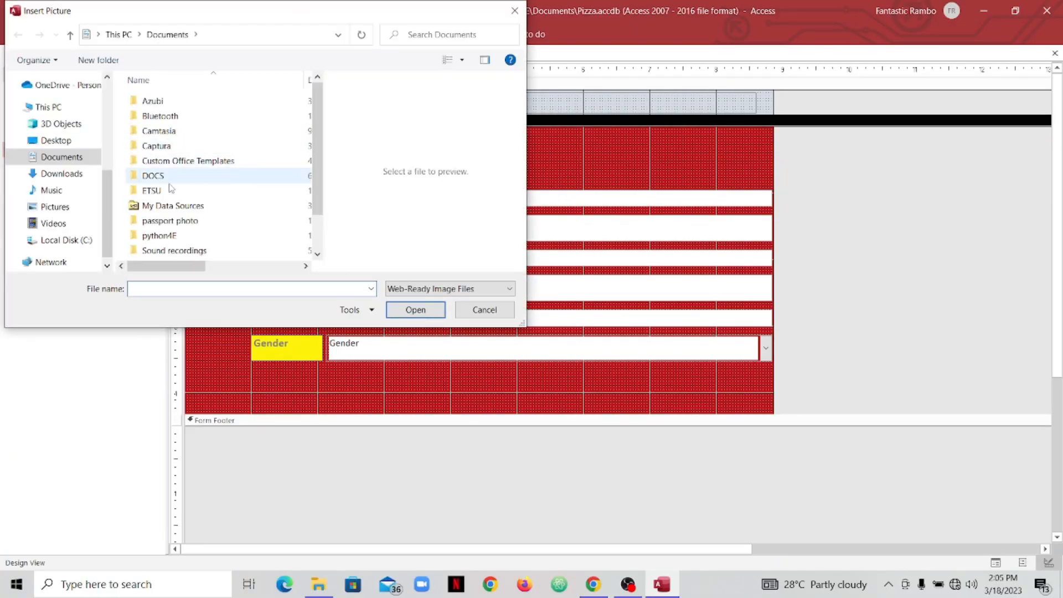
pyautogui.scroll(-1, 63, 191)
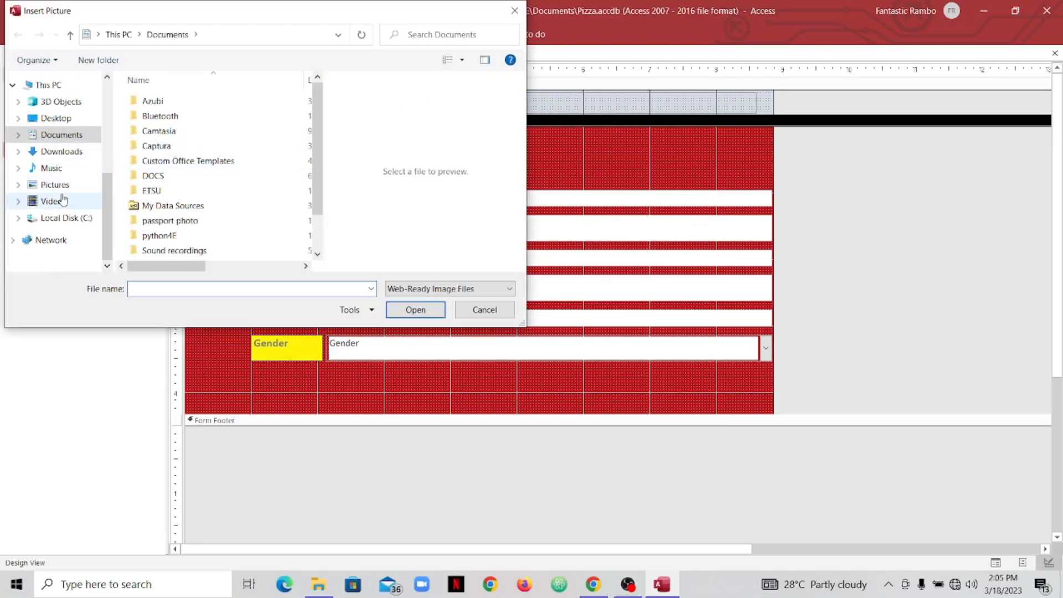
pyautogui.click(58, 185)
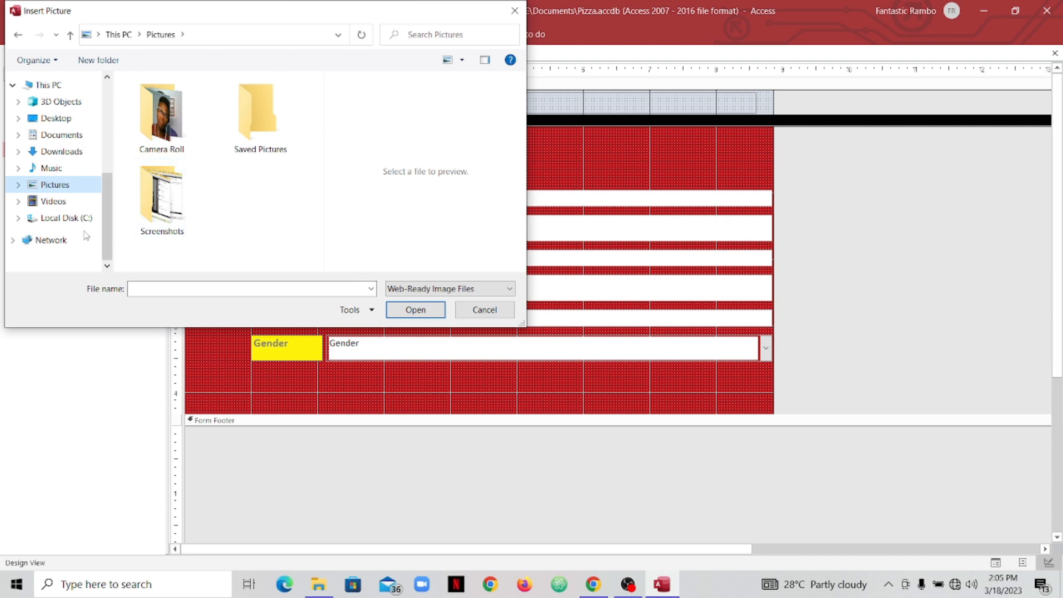
pyautogui.click(53, 201)
pyautogui.click(69, 186)
pyautogui.click(70, 121)
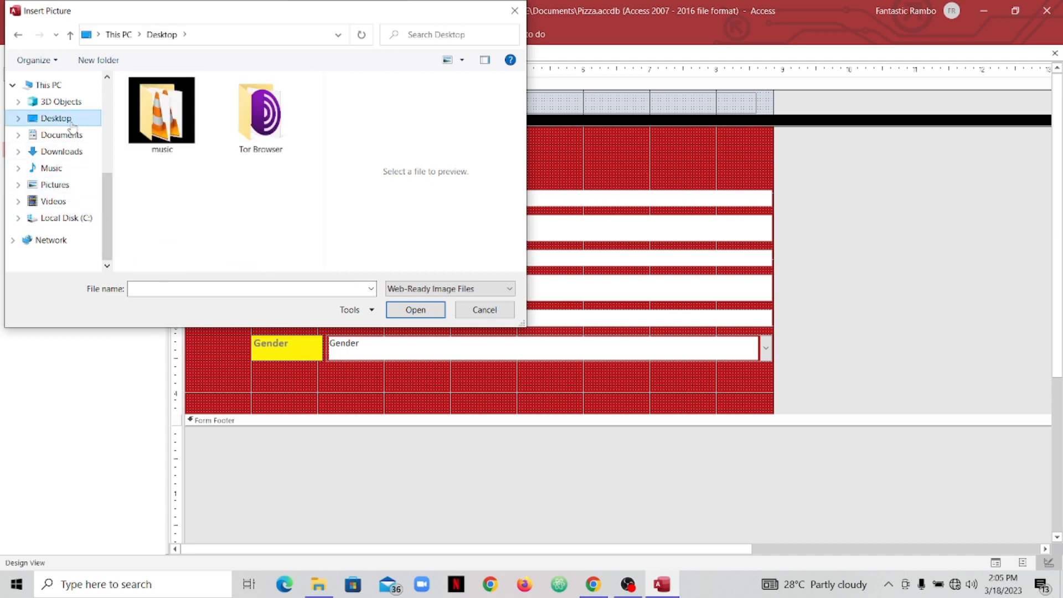
pyautogui.click(58, 167)
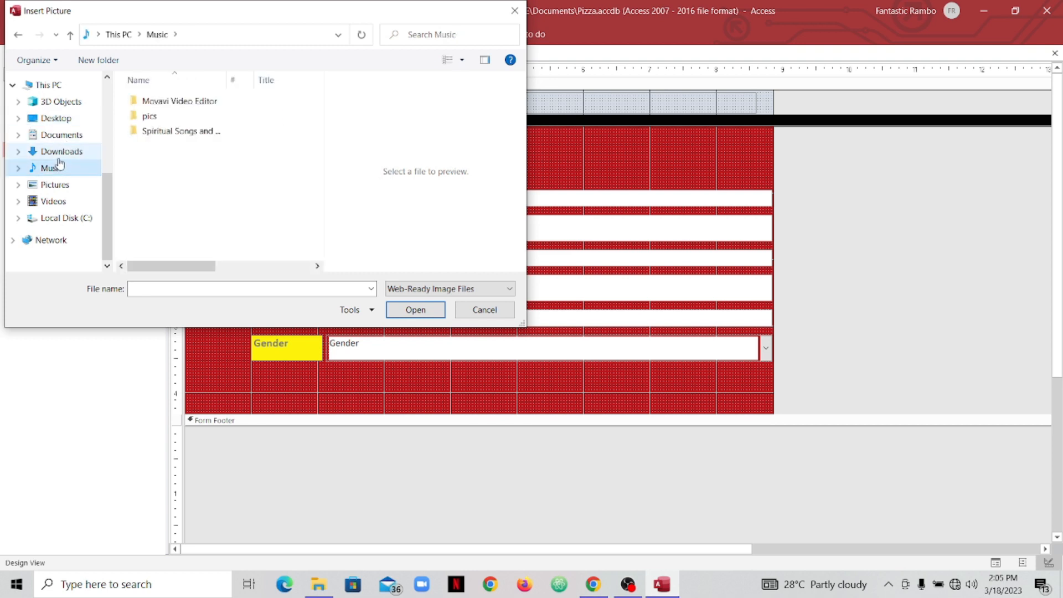
pyautogui.doubleClick(166, 117)
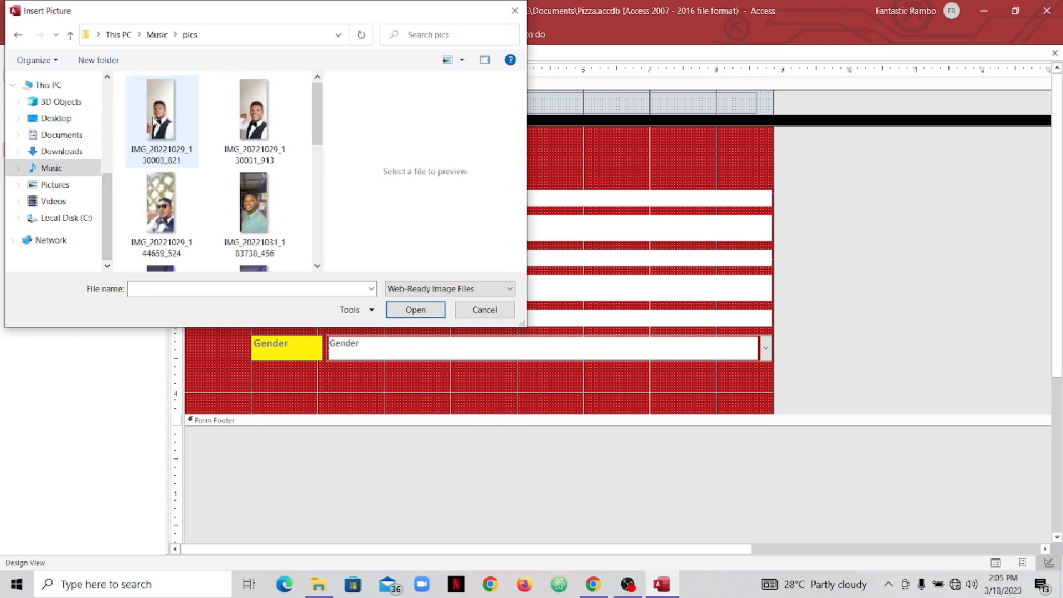
pyautogui.scroll(-3, 142, 133)
pyautogui.scroll(6, 125, 156)
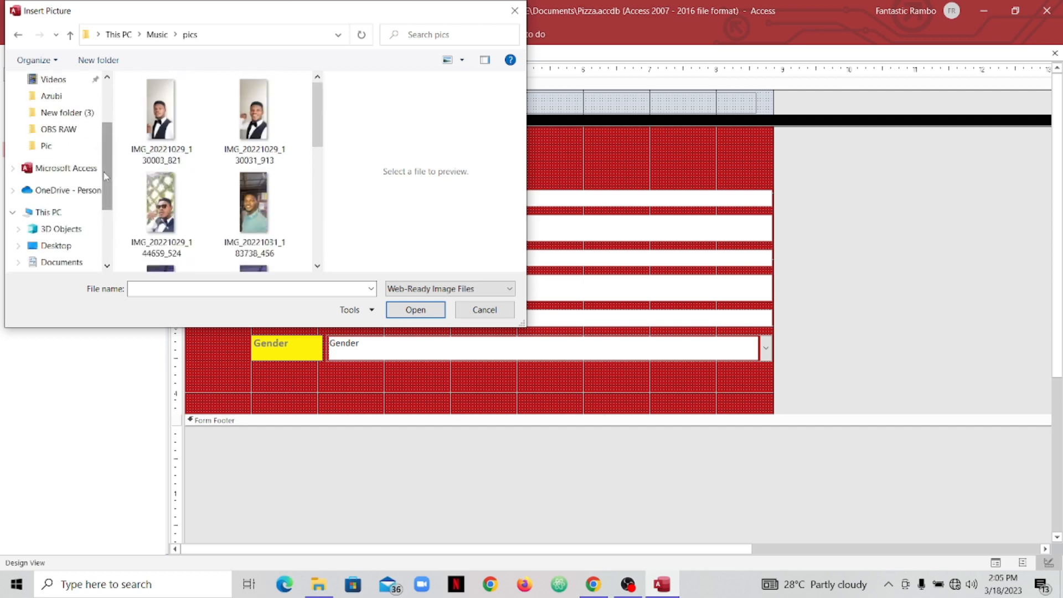
pyautogui.scroll(-1, 104, 176)
pyautogui.scroll(-3, 221, 244)
pyautogui.click(428, 308)
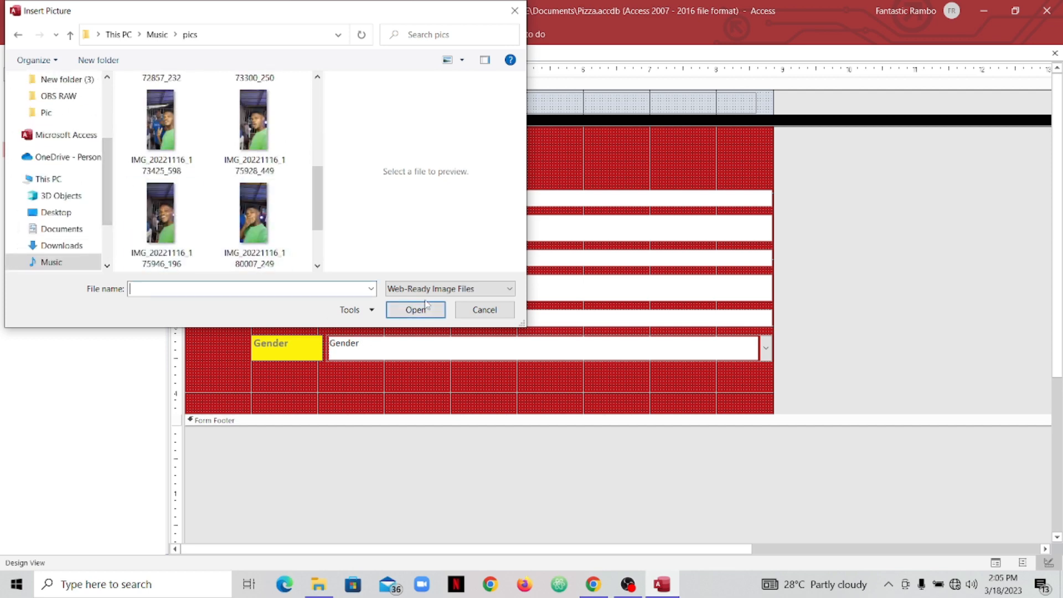
pyautogui.click(470, 311)
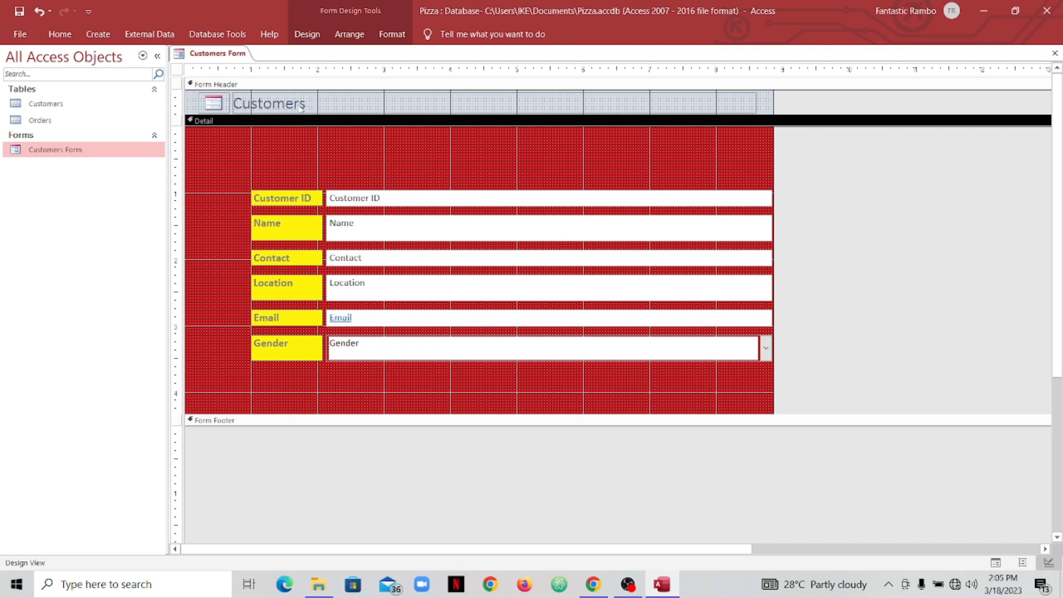
# - Save the Customers Form, switch it to Form View, and move to a new blank record
pyautogui.rightClick(212, 53)
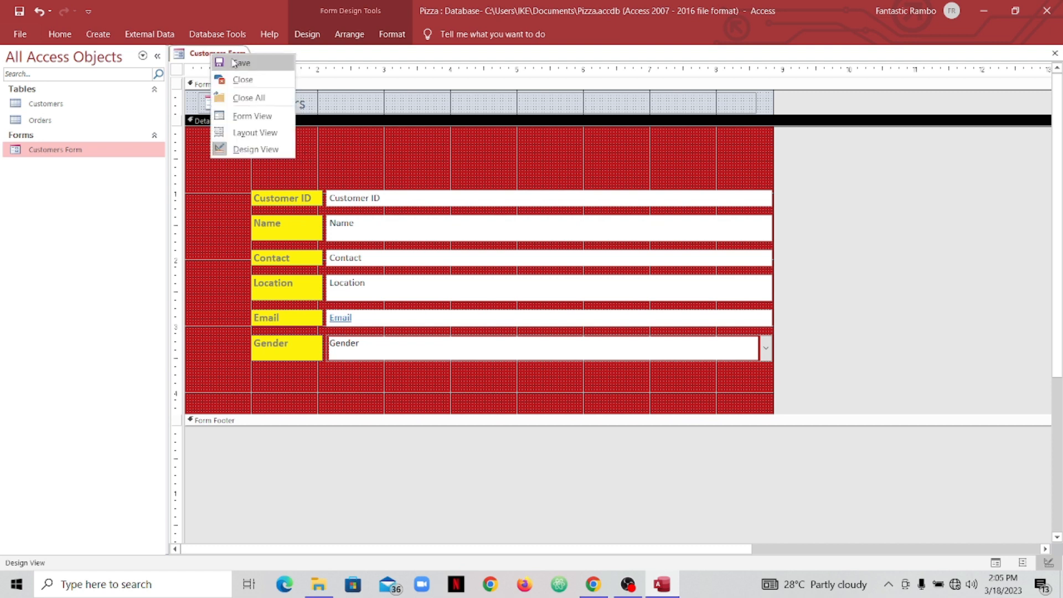
pyautogui.click(234, 63)
pyautogui.rightClick(226, 57)
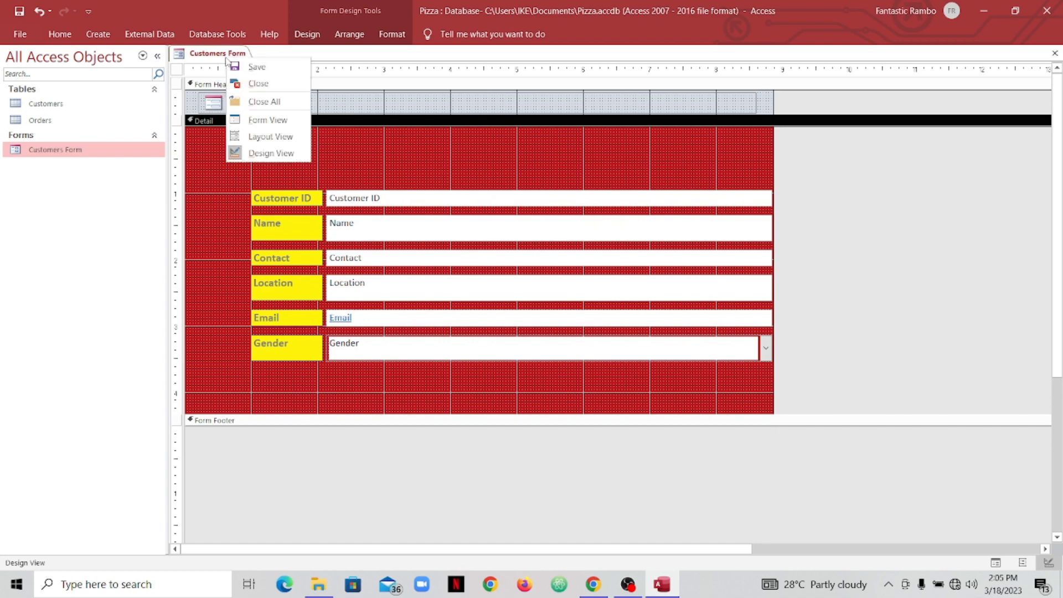
pyautogui.click(269, 120)
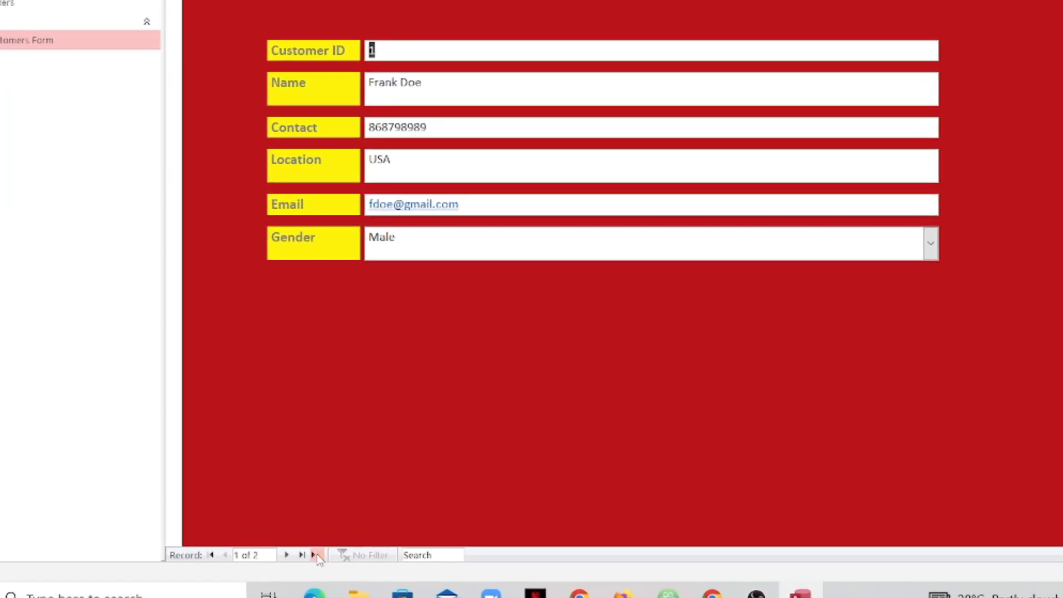
pyautogui.click(332, 559)
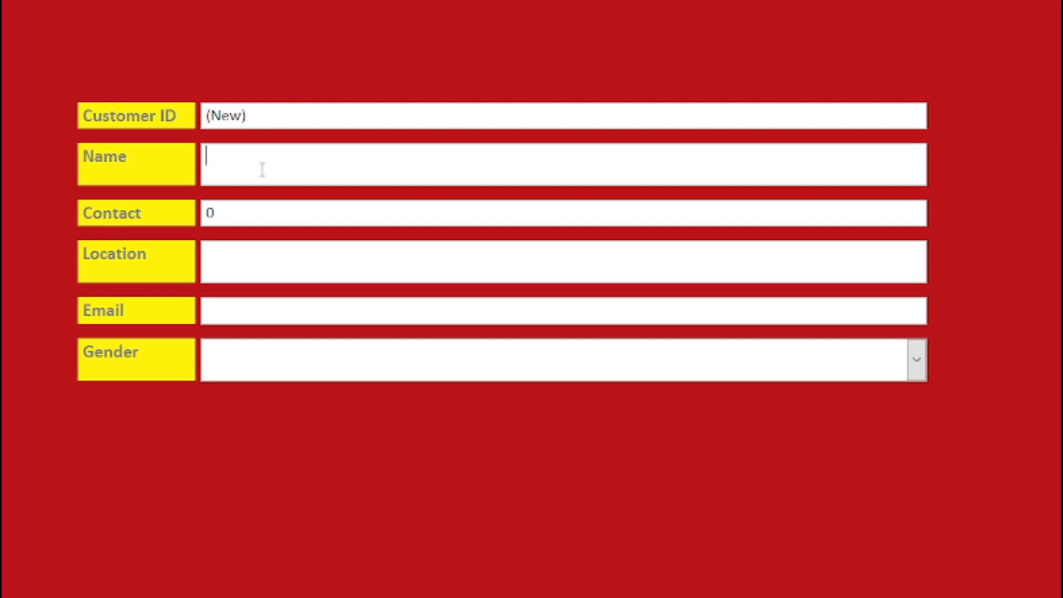
# - Enter the customer's full name, correcting typos, and fill in the contact phone number
pyautogui.write('Johno')
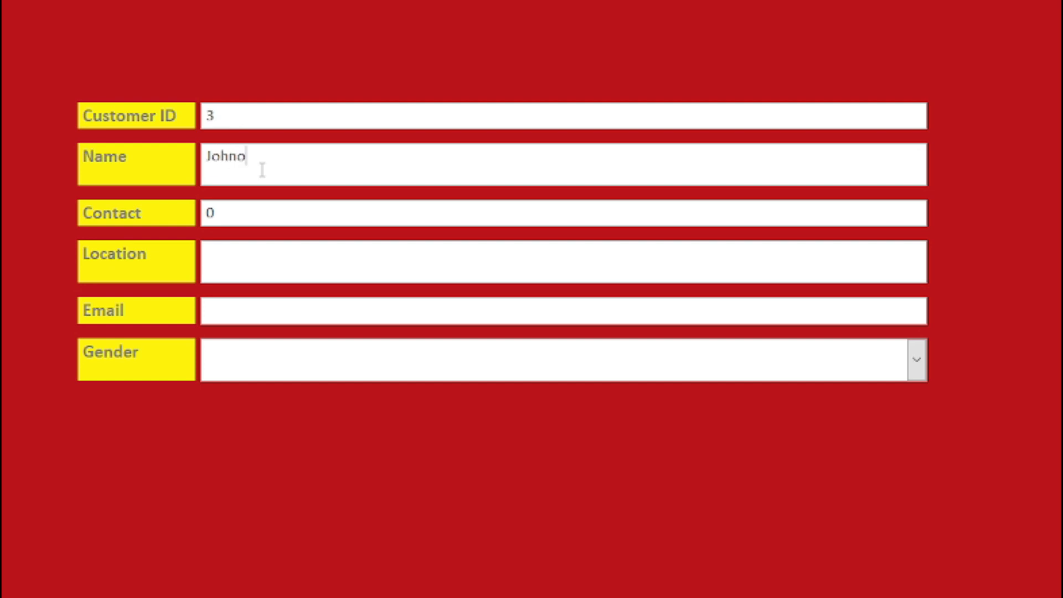
pyautogui.press('BackSpace')
pyautogui.write('D')
pyautogui.press('BackSpace')
pyautogui.write('huuu')
pyautogui.click(269, 216)
pyautogui.write('08475874')
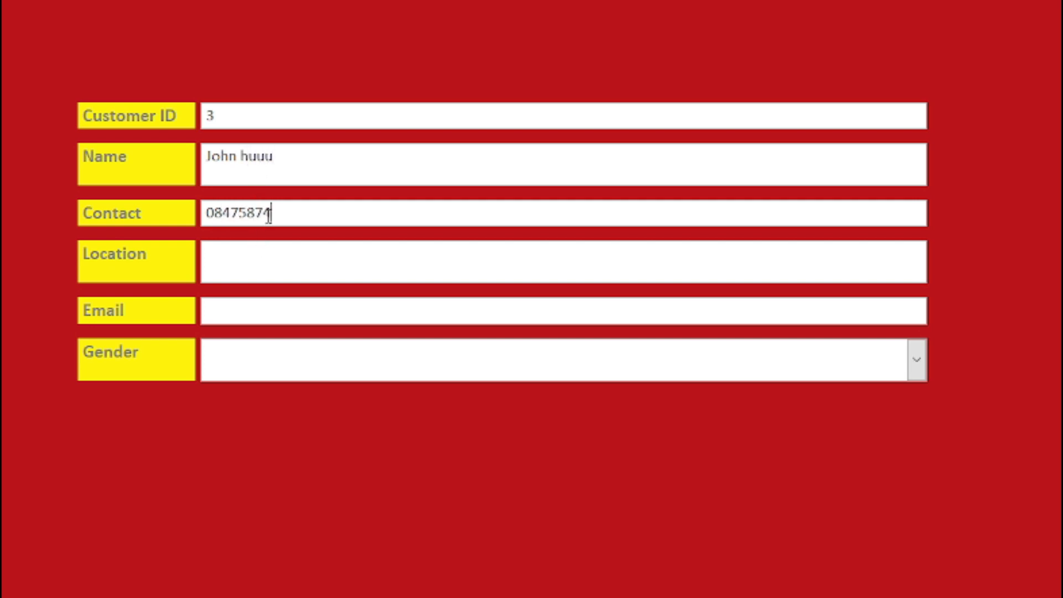
# - Set Location to France, fill in the customer's e-mail, and choose Male as Gender
pyautogui.click(299, 253)
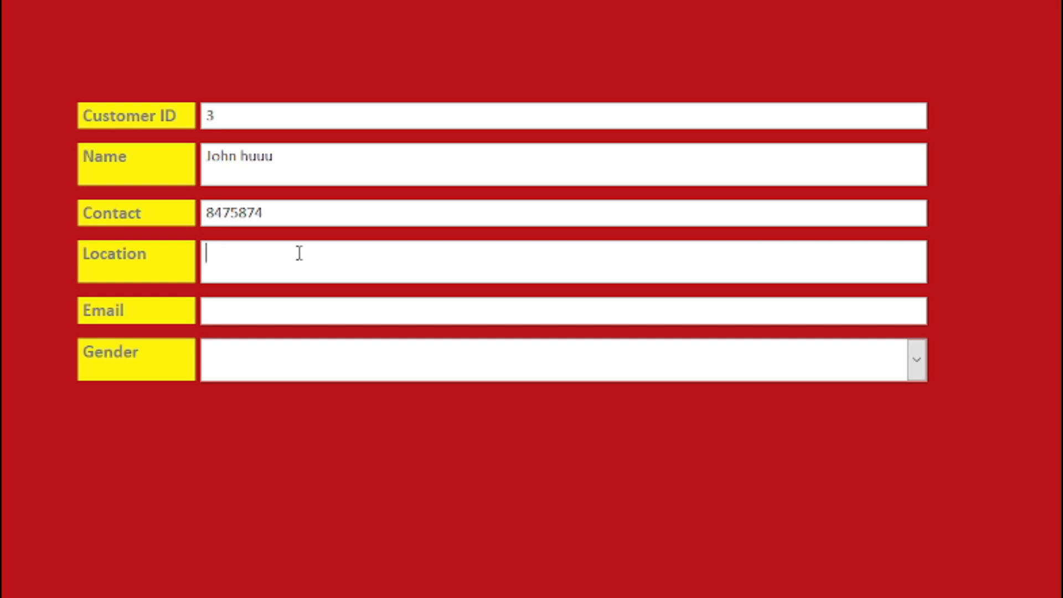
pyautogui.write('France')
pyautogui.click(258, 309)
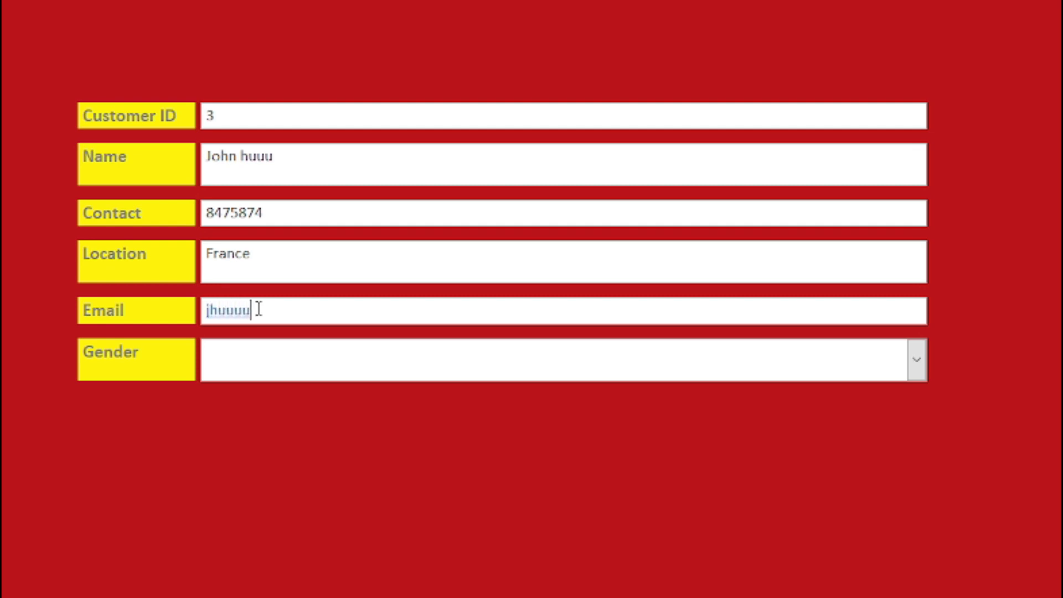
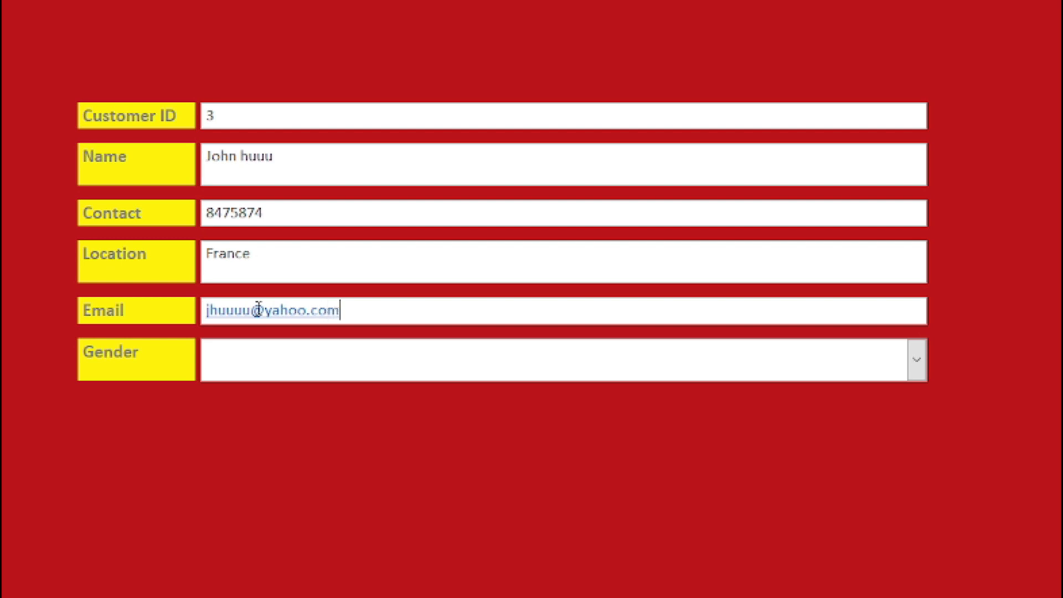
pyautogui.press('Tab')
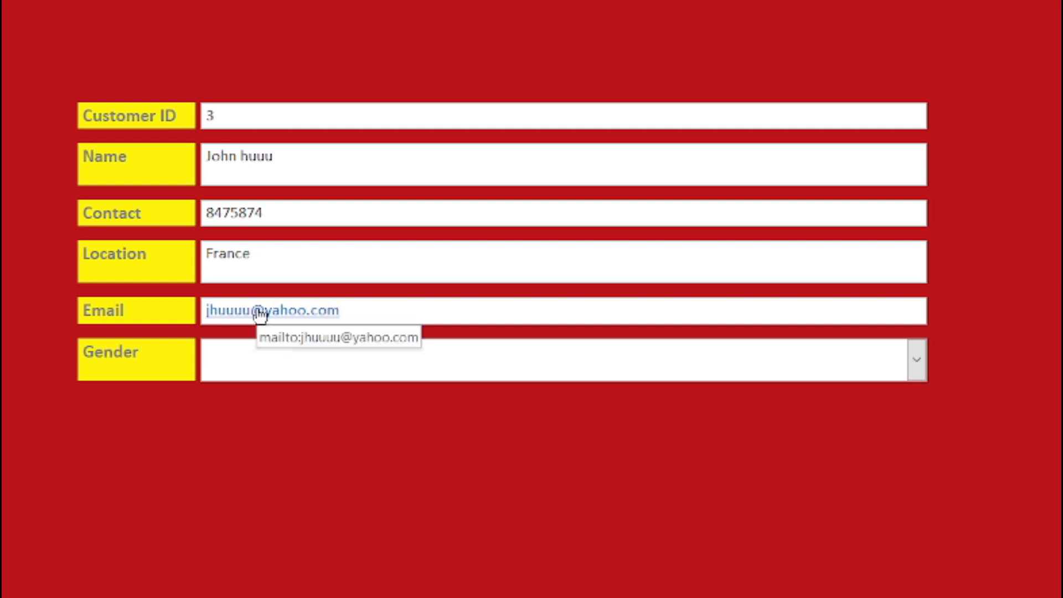
pyautogui.click(915, 366)
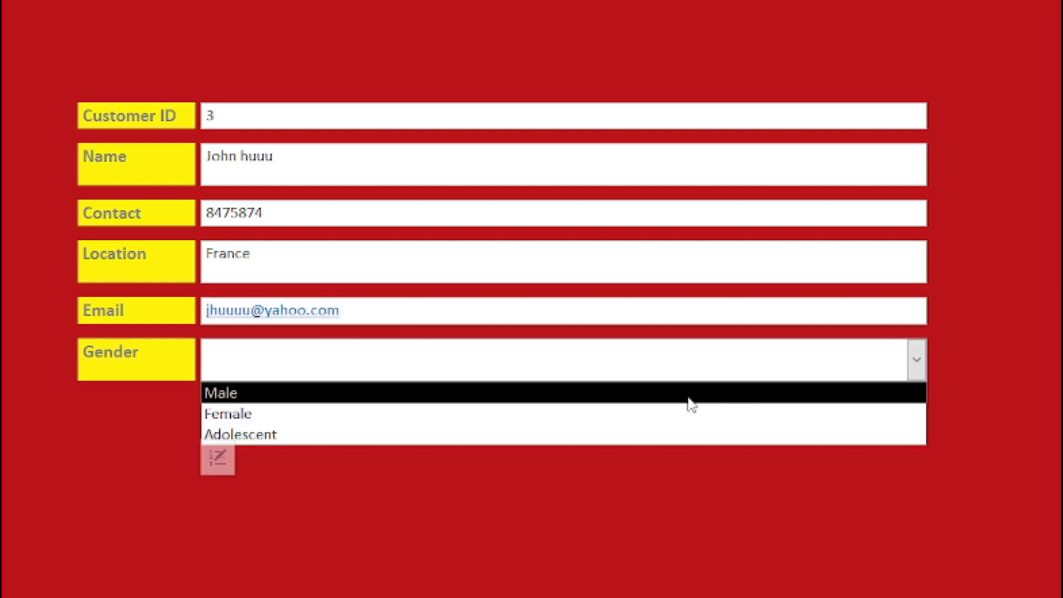
pyautogui.click(678, 395)
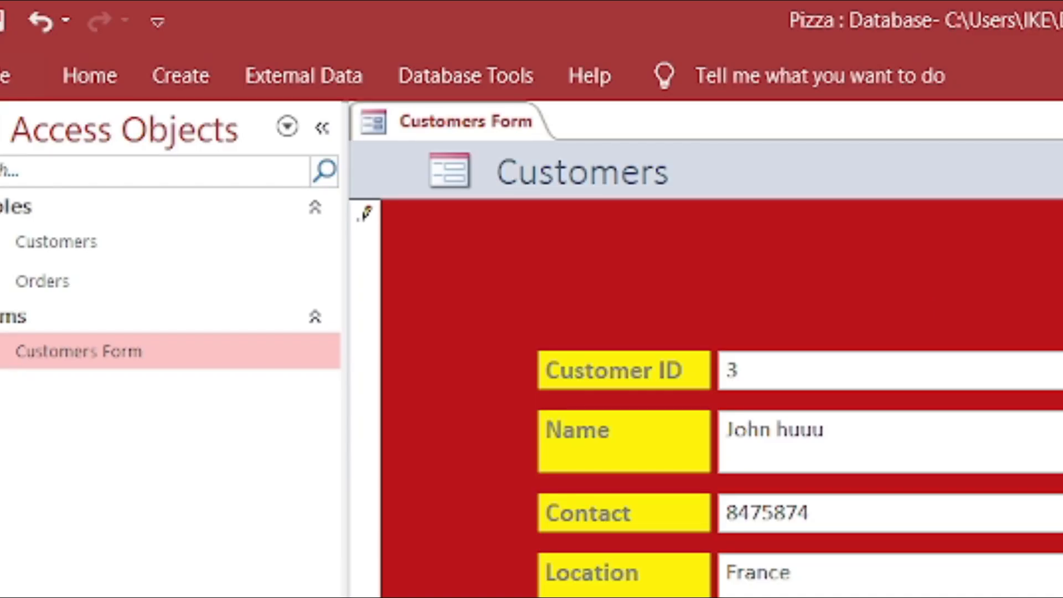
# - Run Refresh All to store the new customer, then collapse the ribbon
pyautogui.click(66, 83)
pyautogui.click(784, 177)
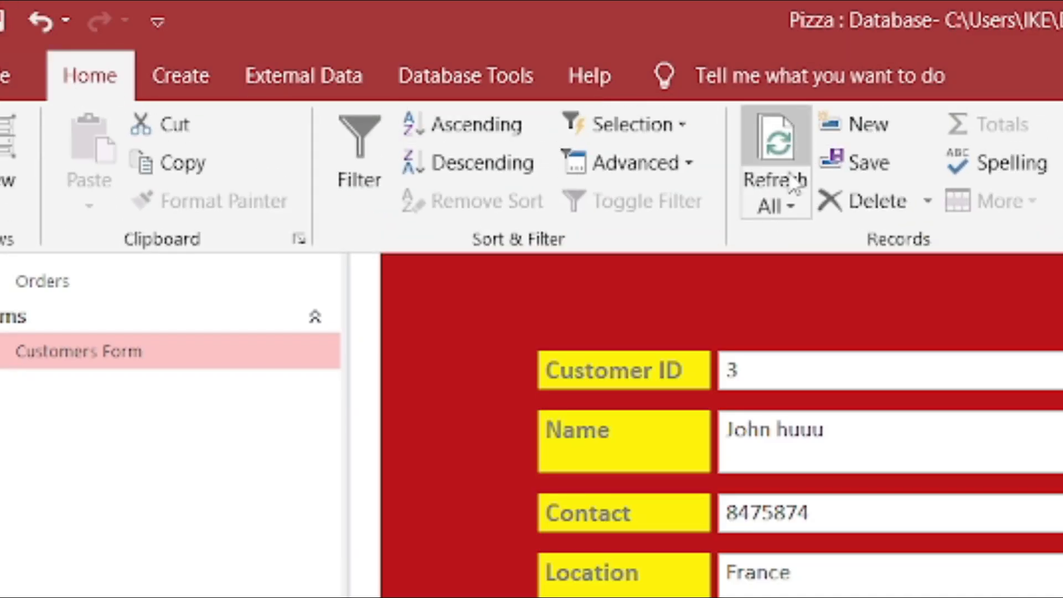
pyautogui.click(781, 202)
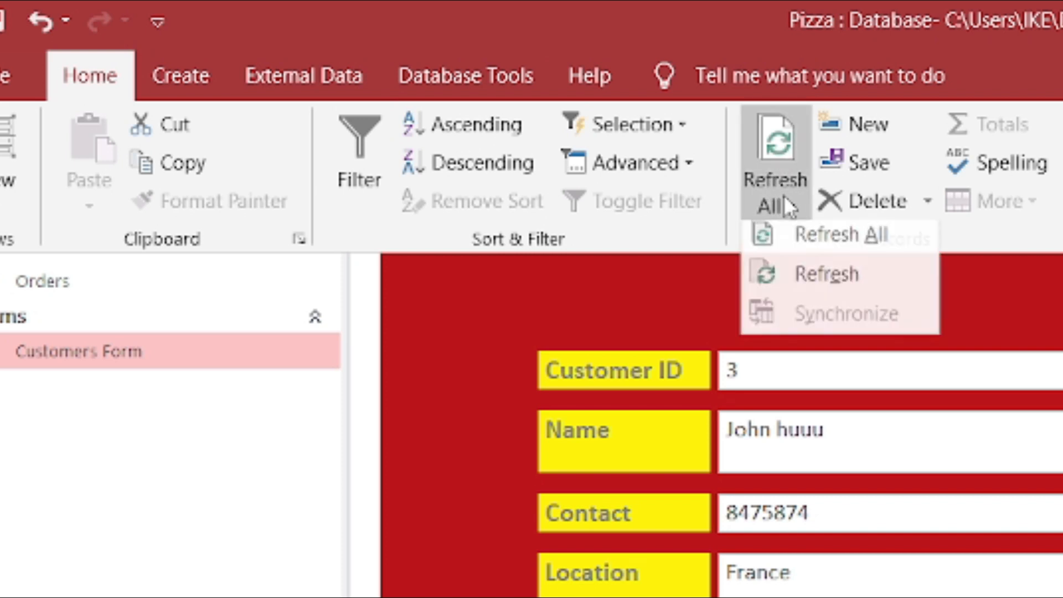
pyautogui.click(795, 239)
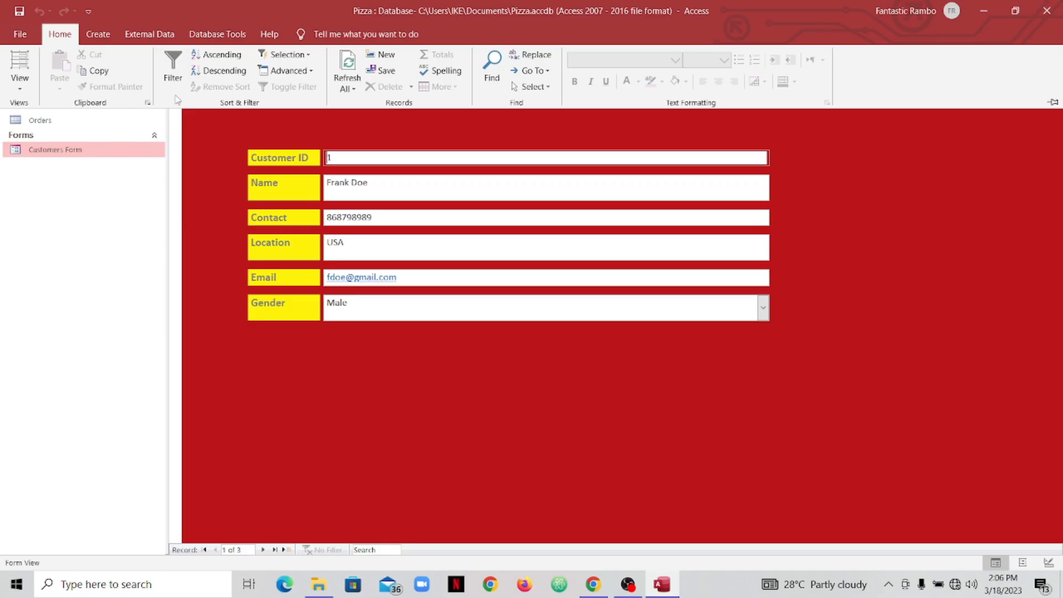
pyautogui.doubleClick(68, 36)
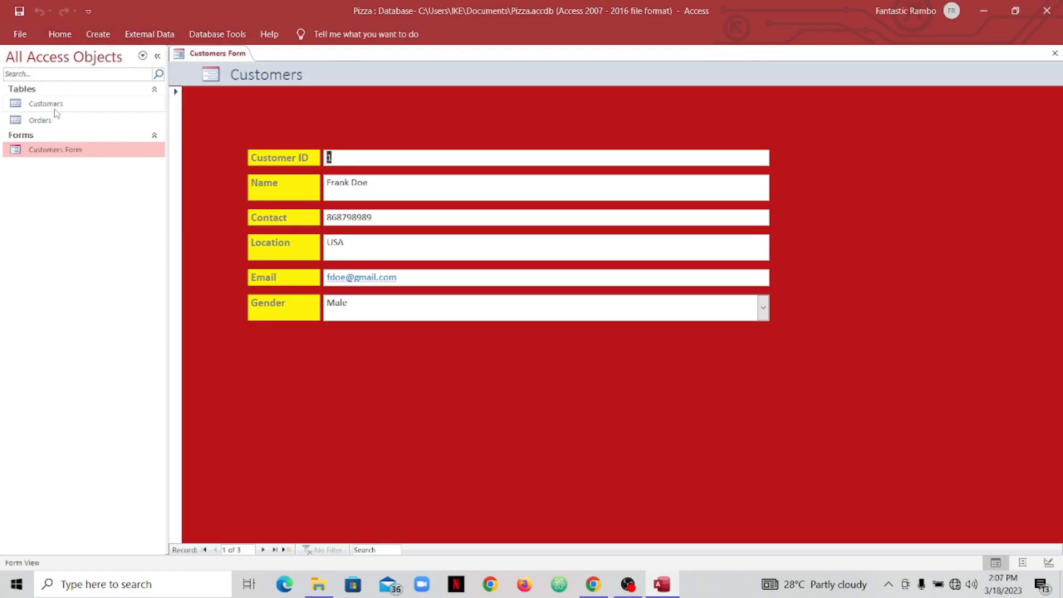
# - Open the Customers table to verify the three customers (USA, UK, France), then return to Customers Form
pyautogui.click(82, 109)
pyautogui.doubleClick(82, 109)
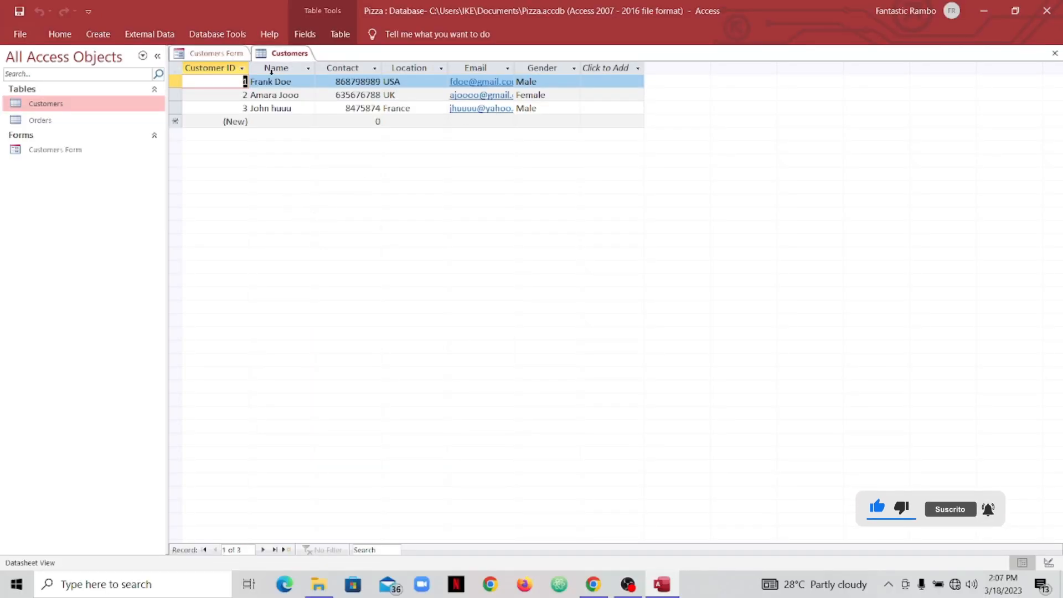
pyautogui.click(230, 54)
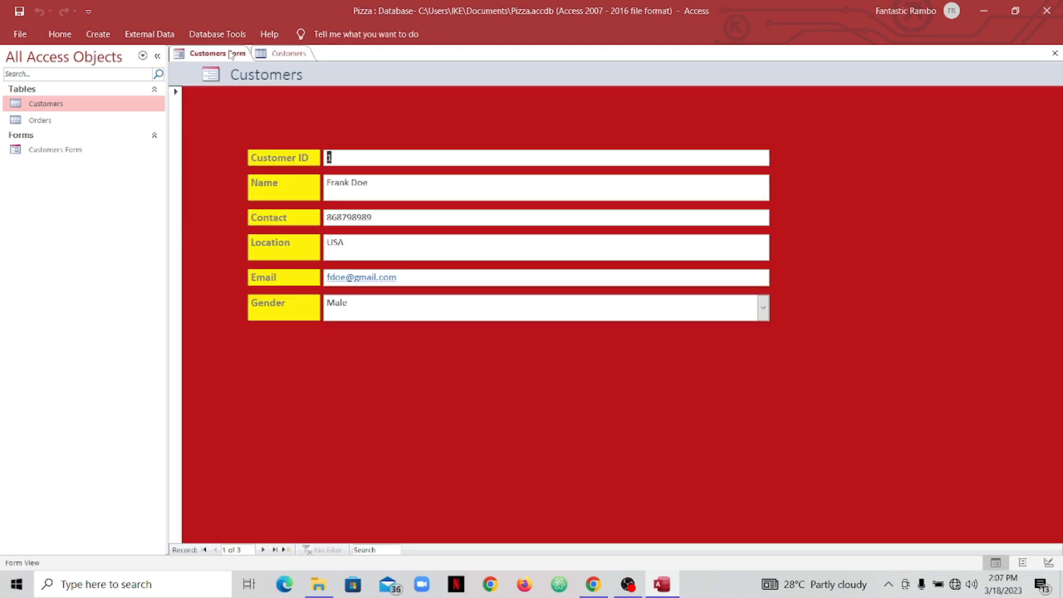